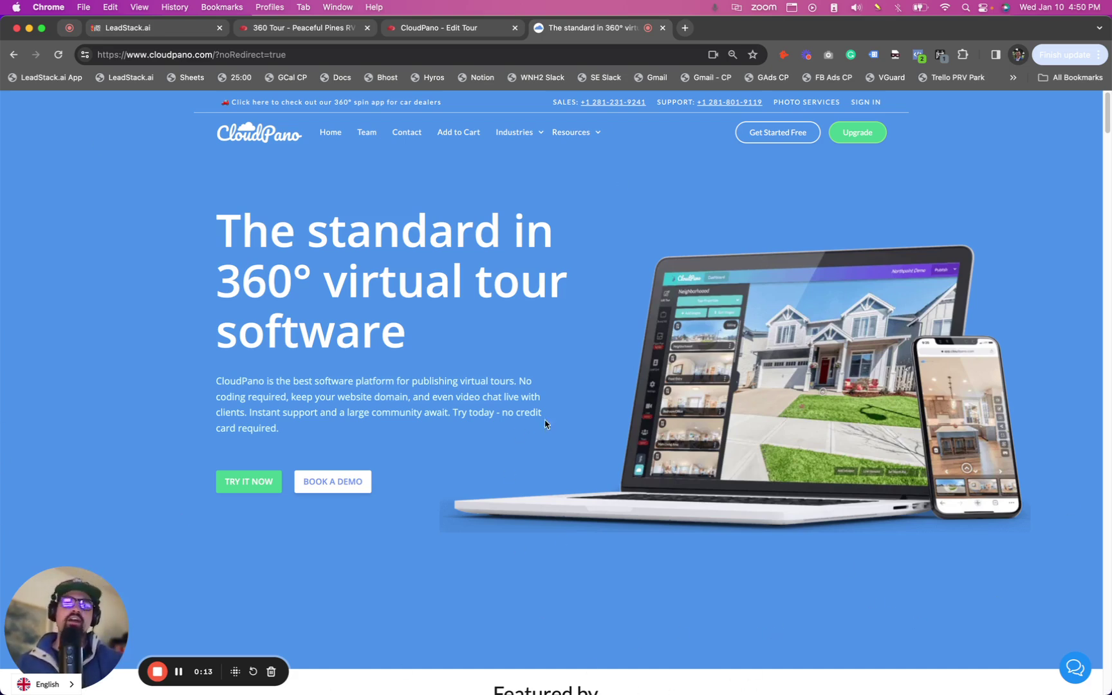
# - Scroll through the CloudPano homepage sections
pyautogui.scroll(-10, 504, 432)
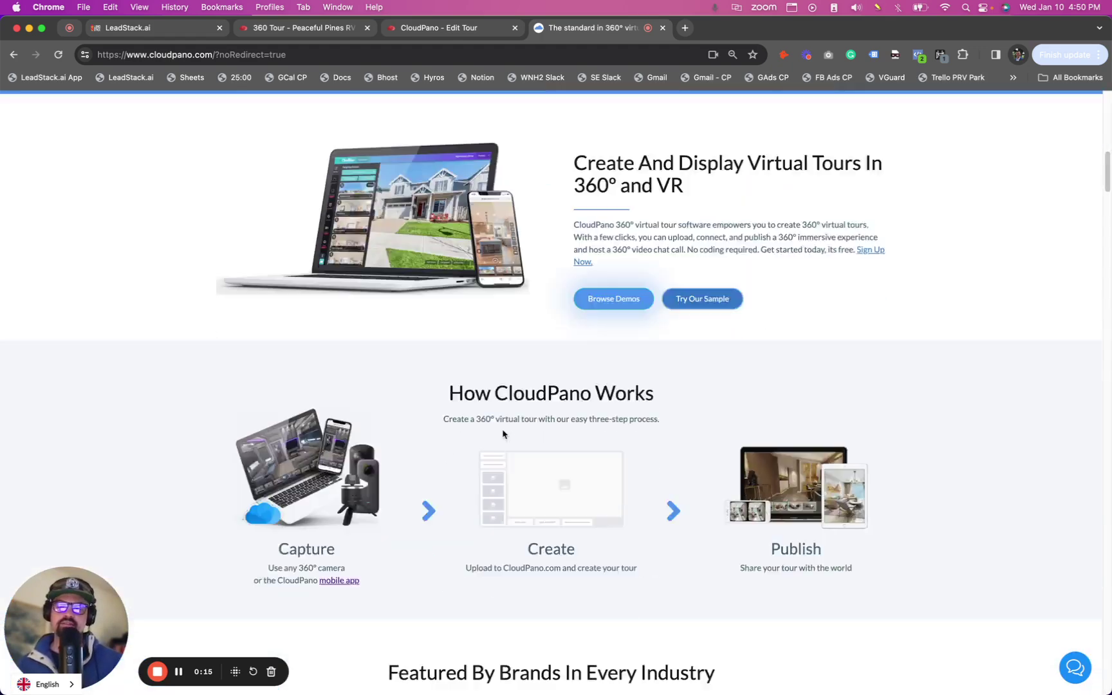
pyautogui.scroll(-10, 504, 434)
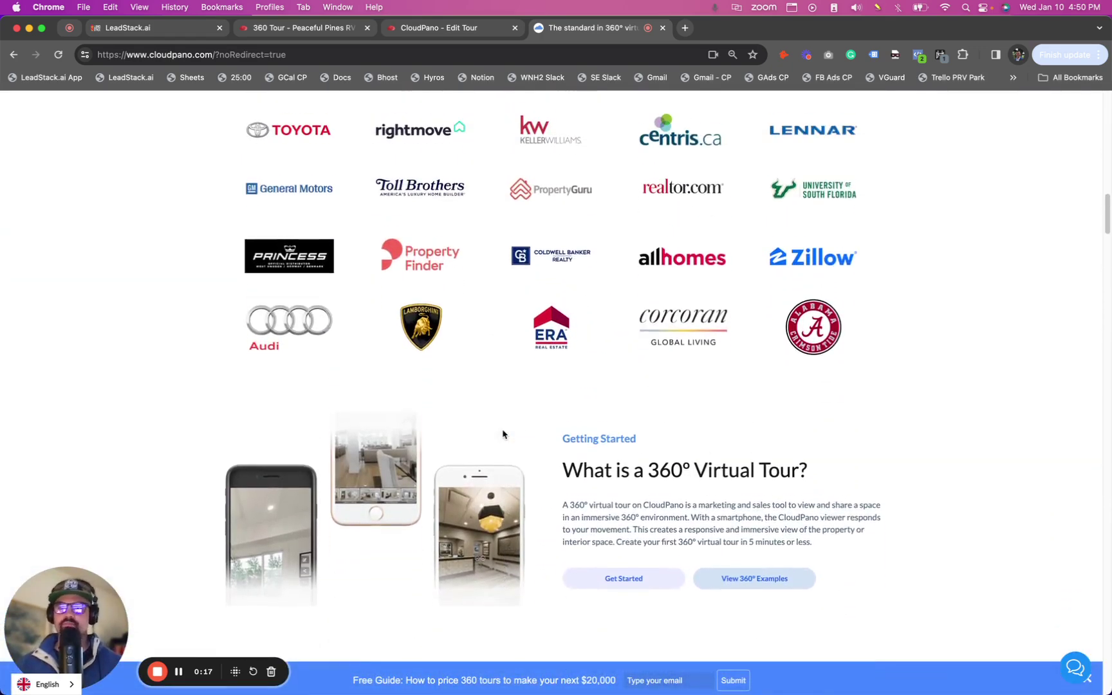
pyautogui.scroll(2, 504, 435)
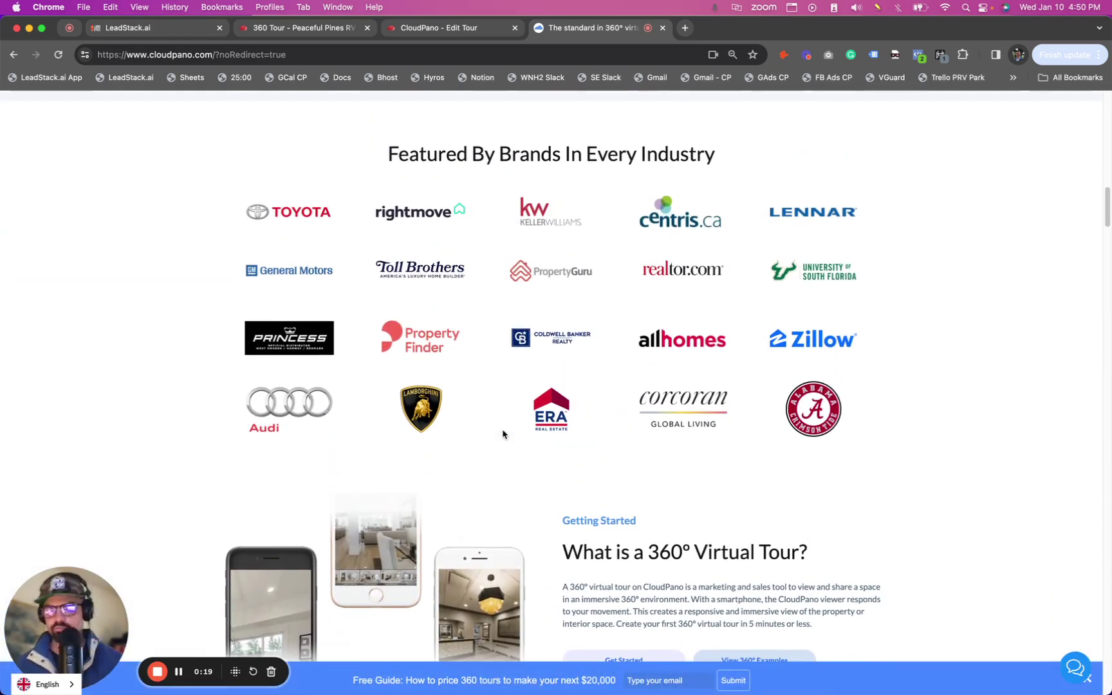
pyautogui.scroll(-15, 503, 434)
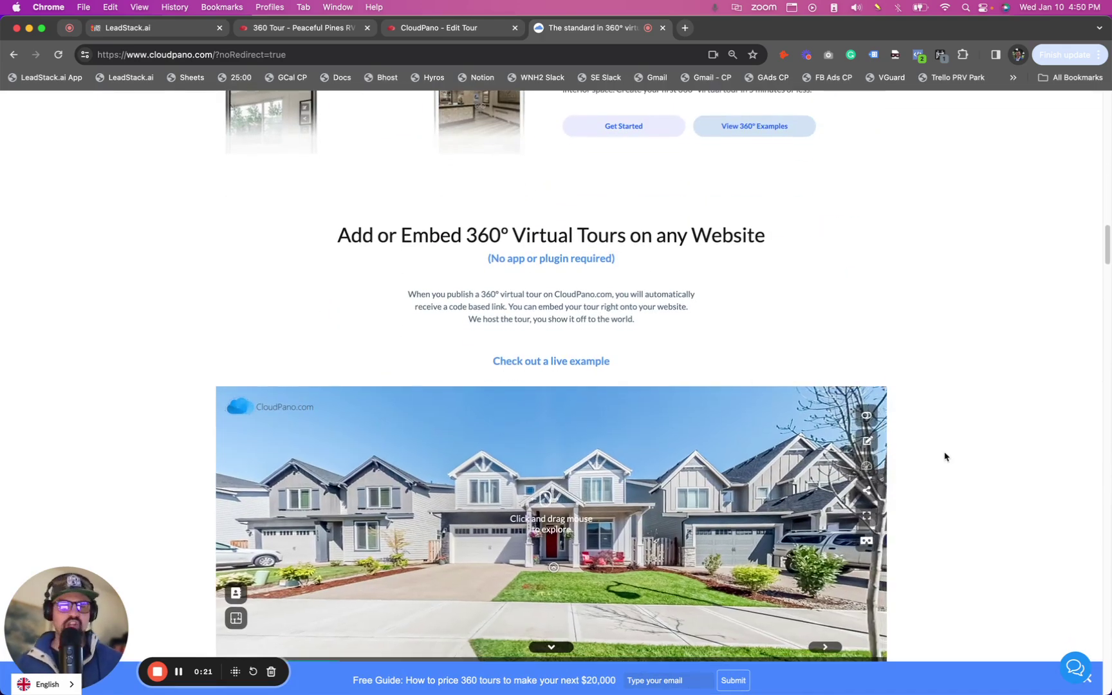
pyautogui.scroll(-8, 948, 461)
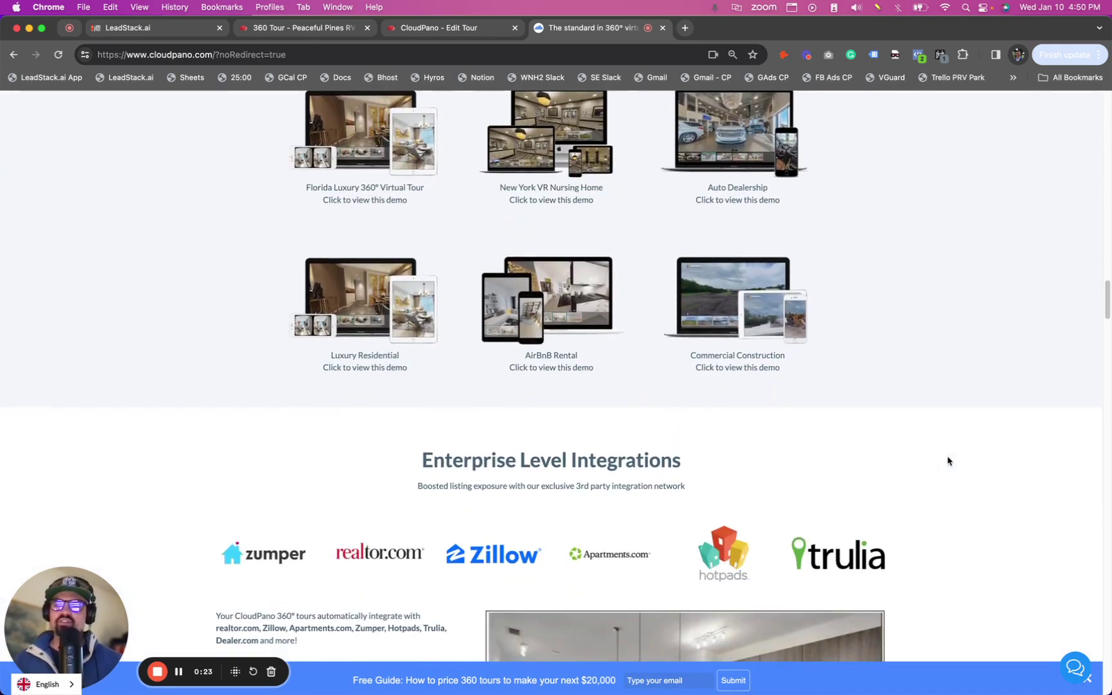
pyautogui.scroll(-8, 461, 440)
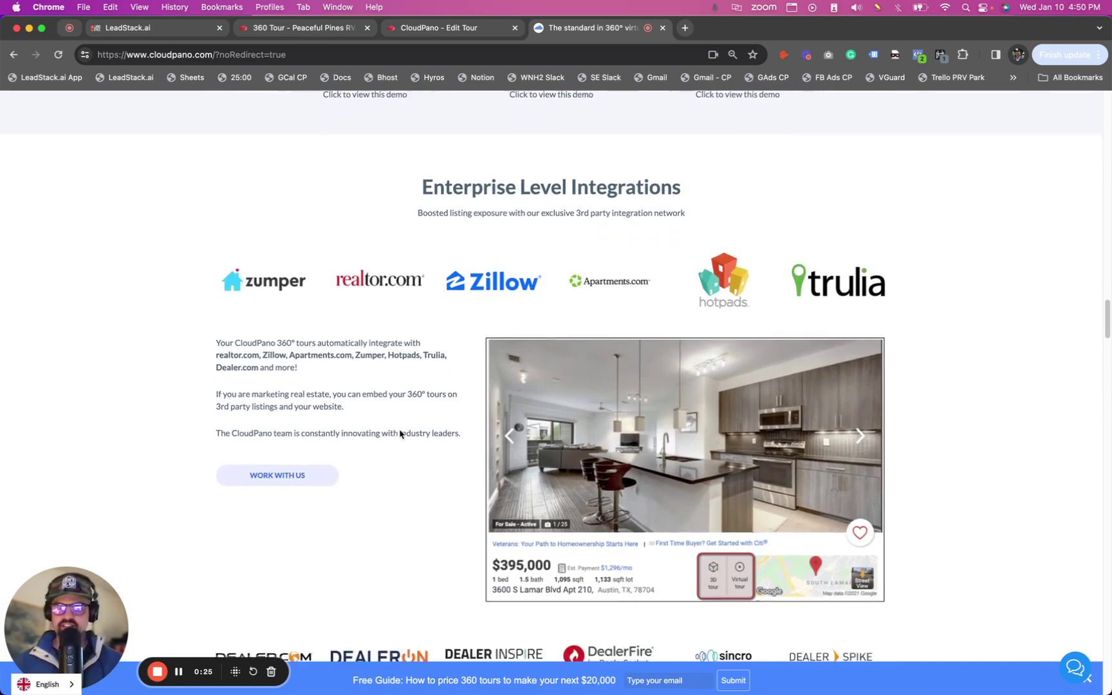
pyautogui.scroll(-10, 400, 434)
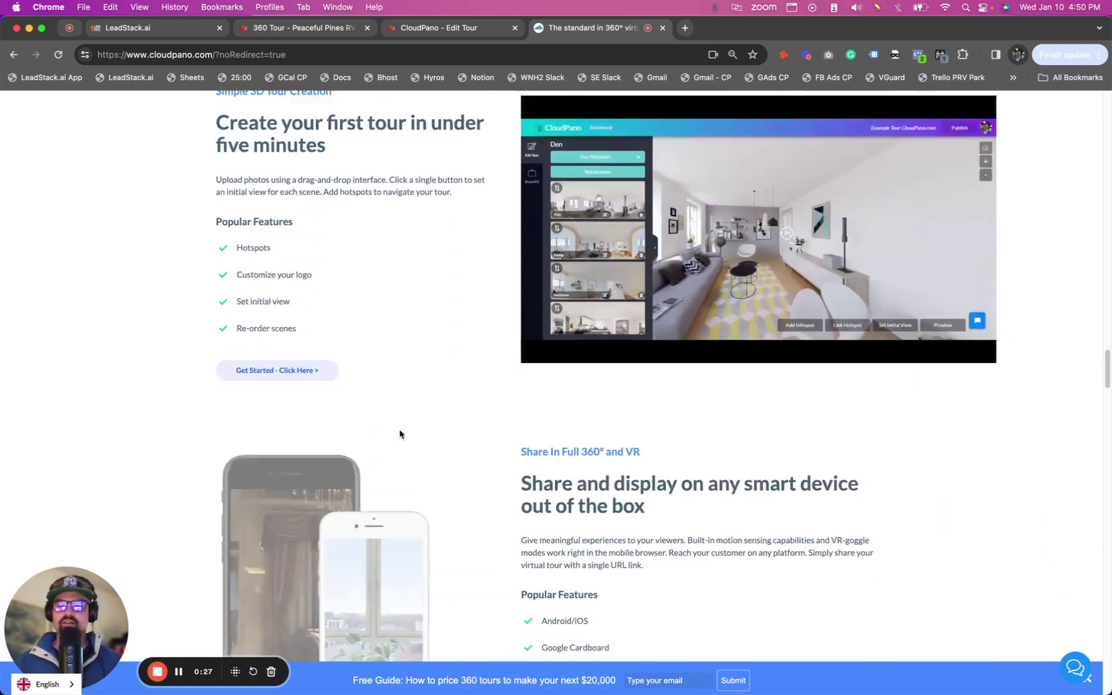
pyautogui.scroll(20, 399, 433)
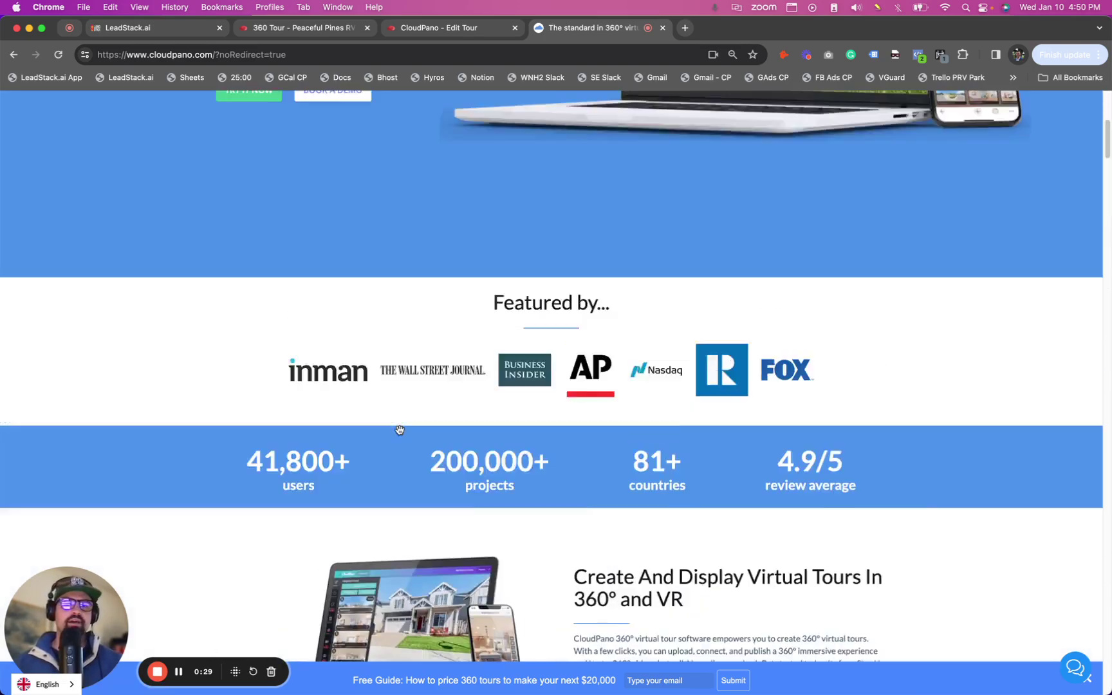
pyautogui.scroll(5, 400, 434)
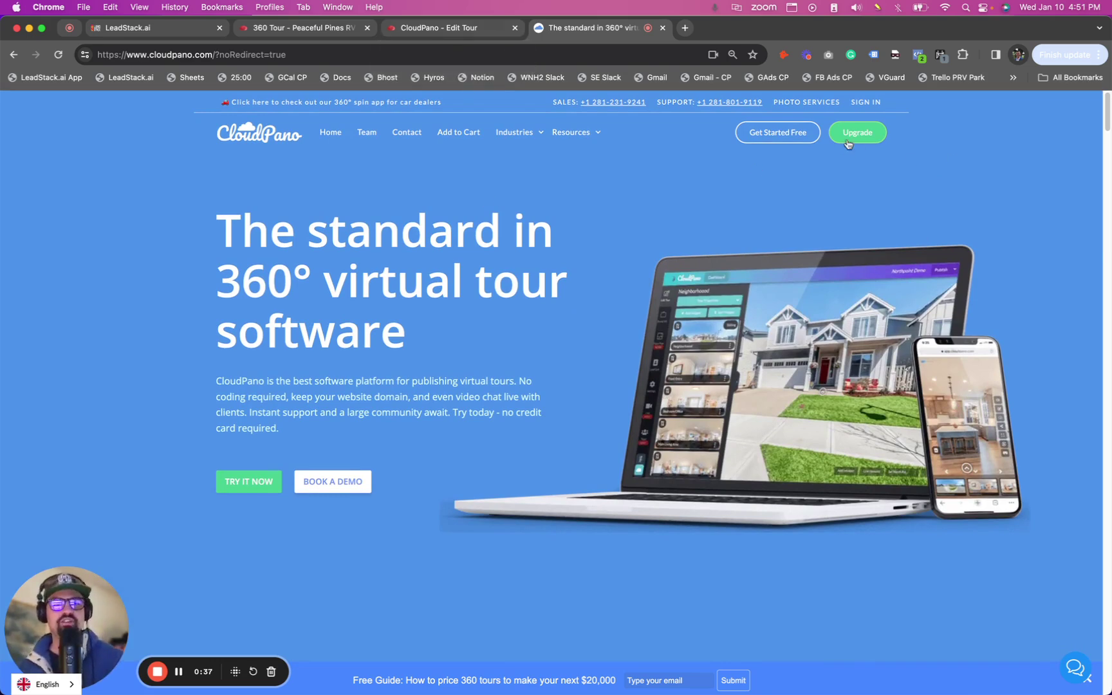
# - Look over the Dollhouse tour editor and Peaceful Pines RV park tabs, then return to the homepage
pyautogui.click(456, 29)
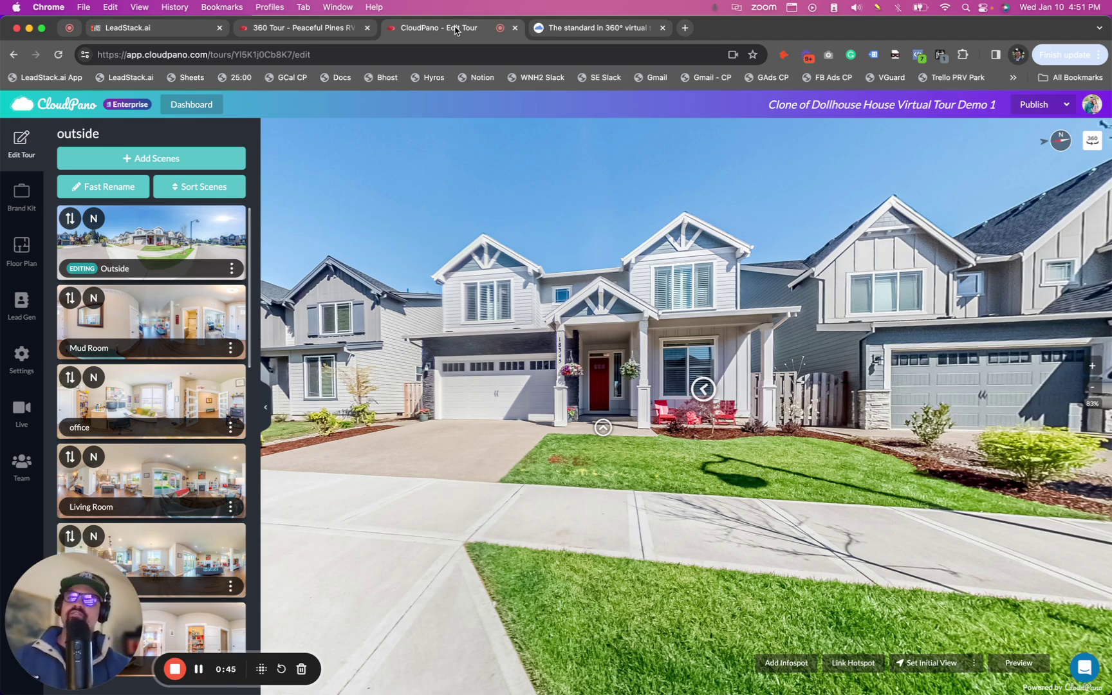
pyautogui.click(333, 28)
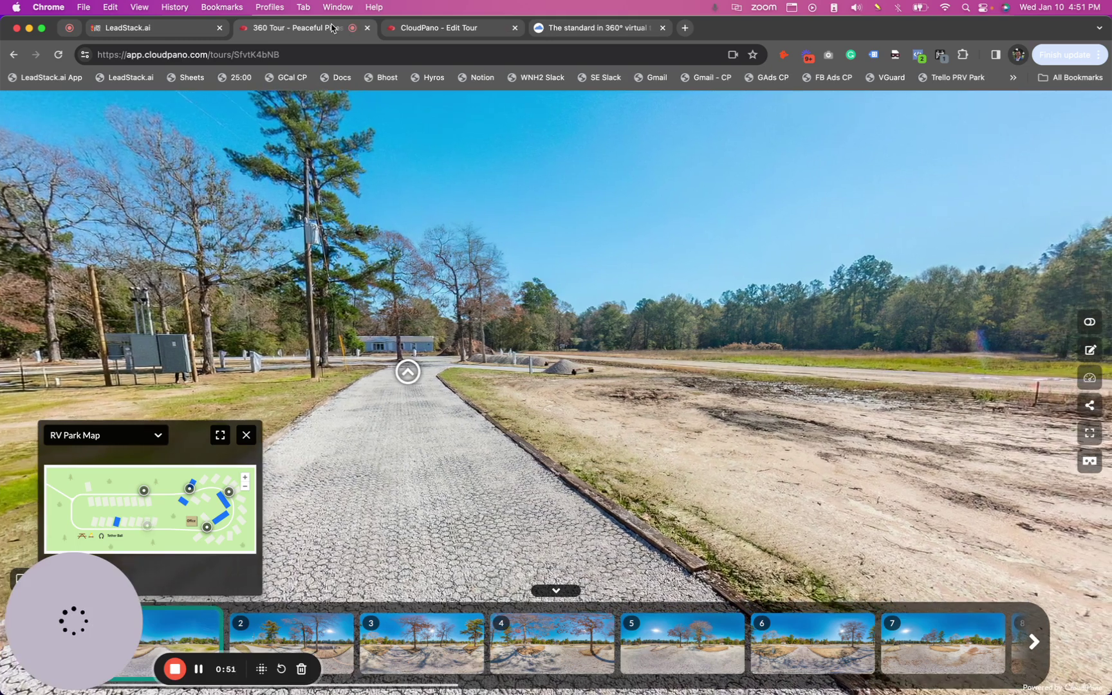
pyautogui.click(432, 29)
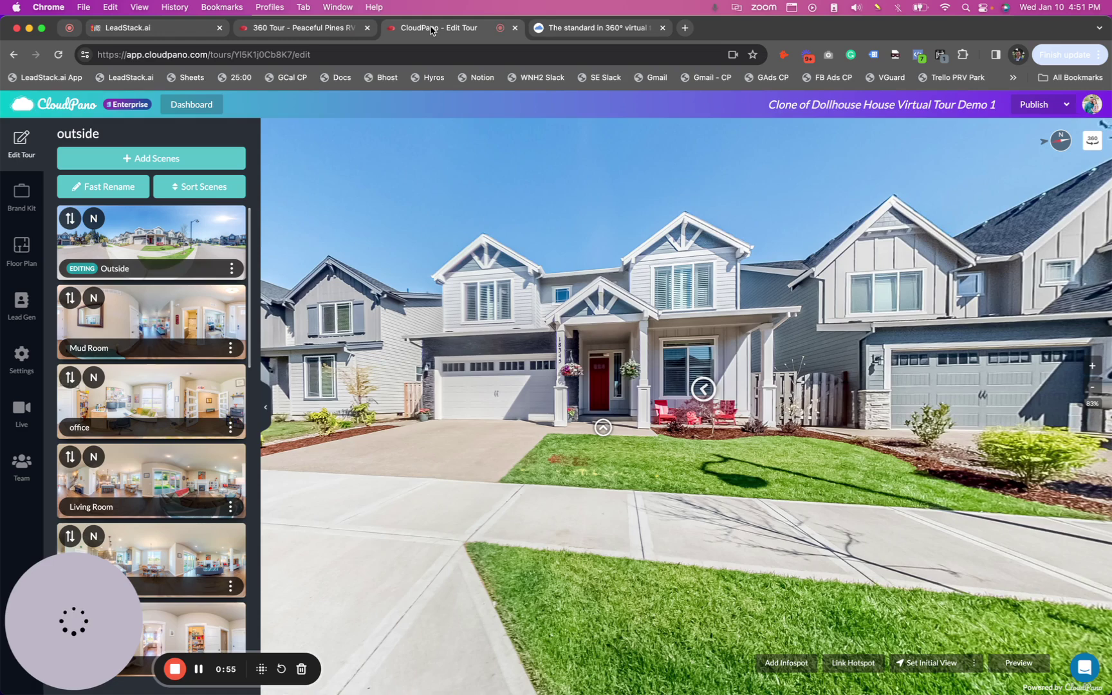
pyautogui.click(570, 29)
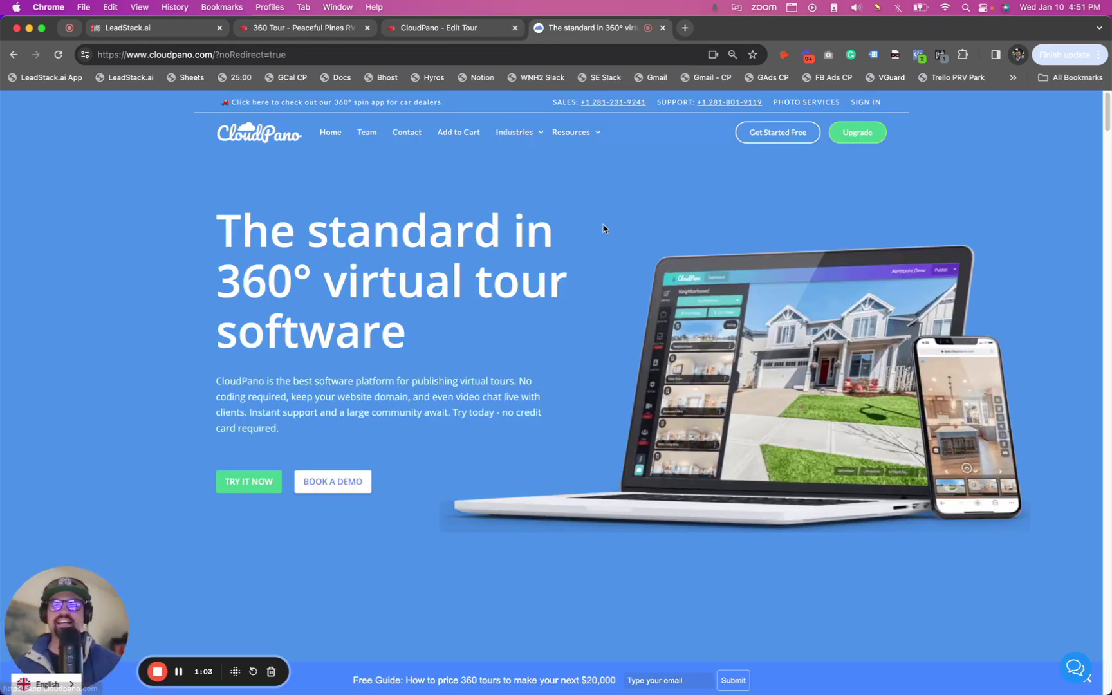
# - Open the dashboard from SIGN IN in a new tab, dismiss the get-started prompt, then return to the homepage
pyautogui.rightClick(863, 105)
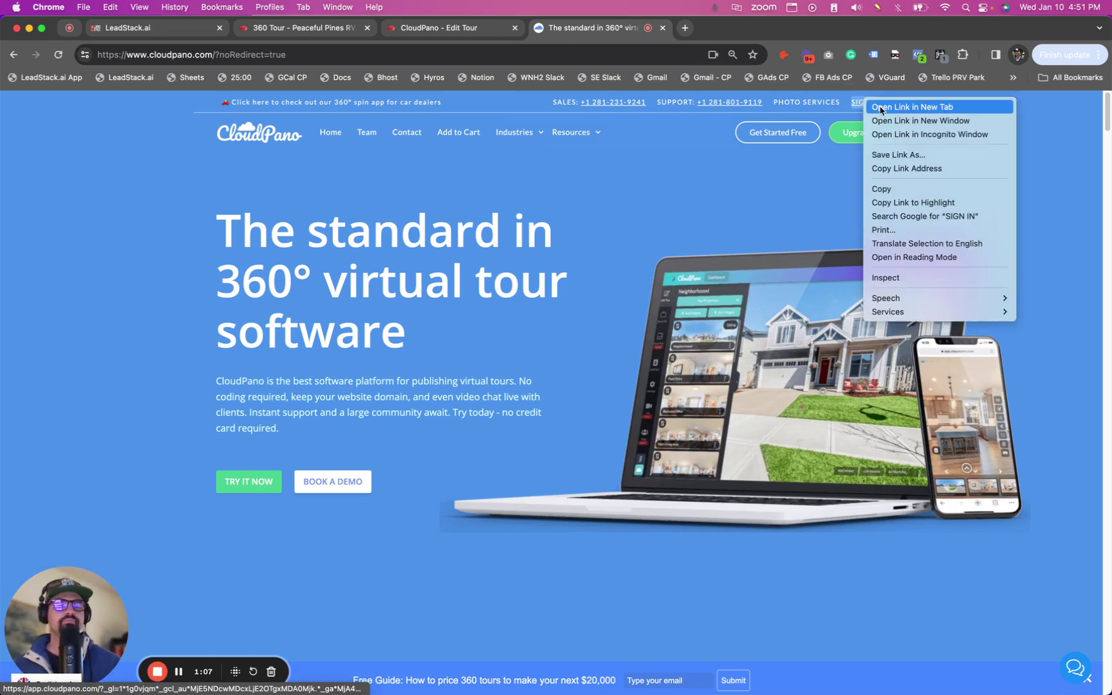
pyautogui.click(881, 108)
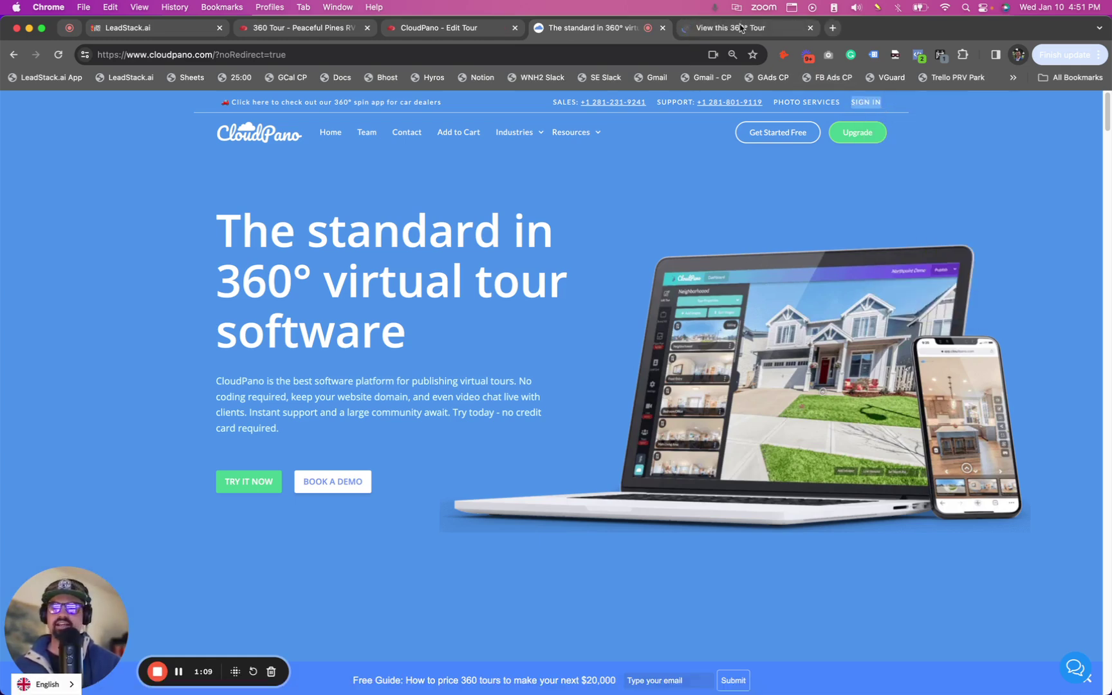
pyautogui.click(740, 27)
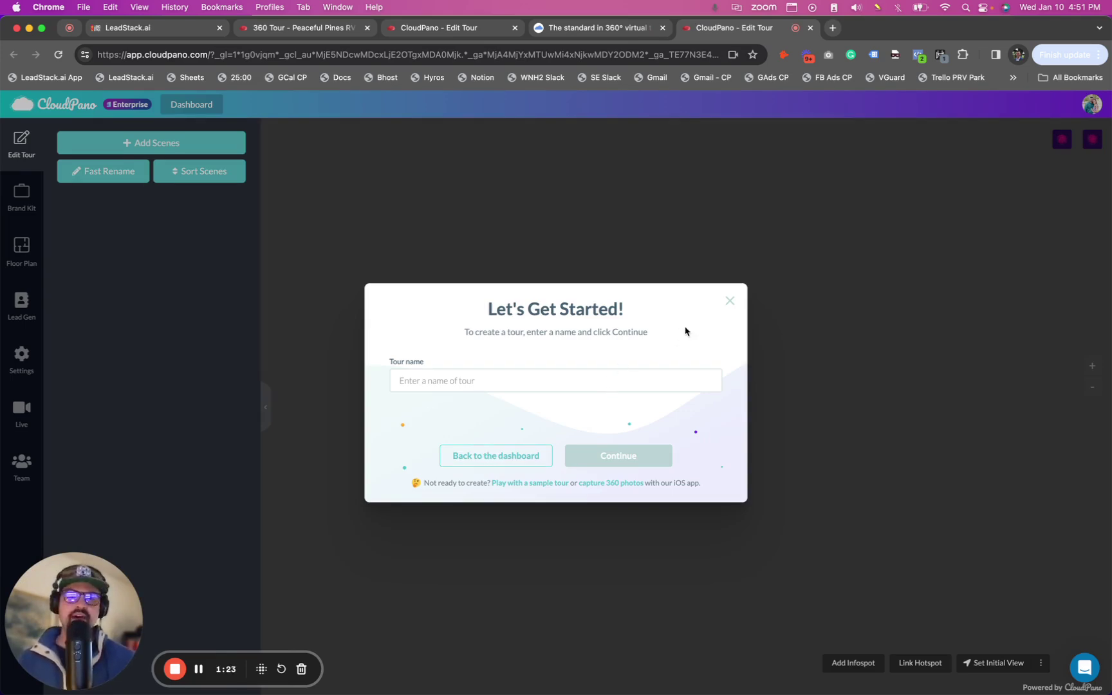
pyautogui.click(730, 301)
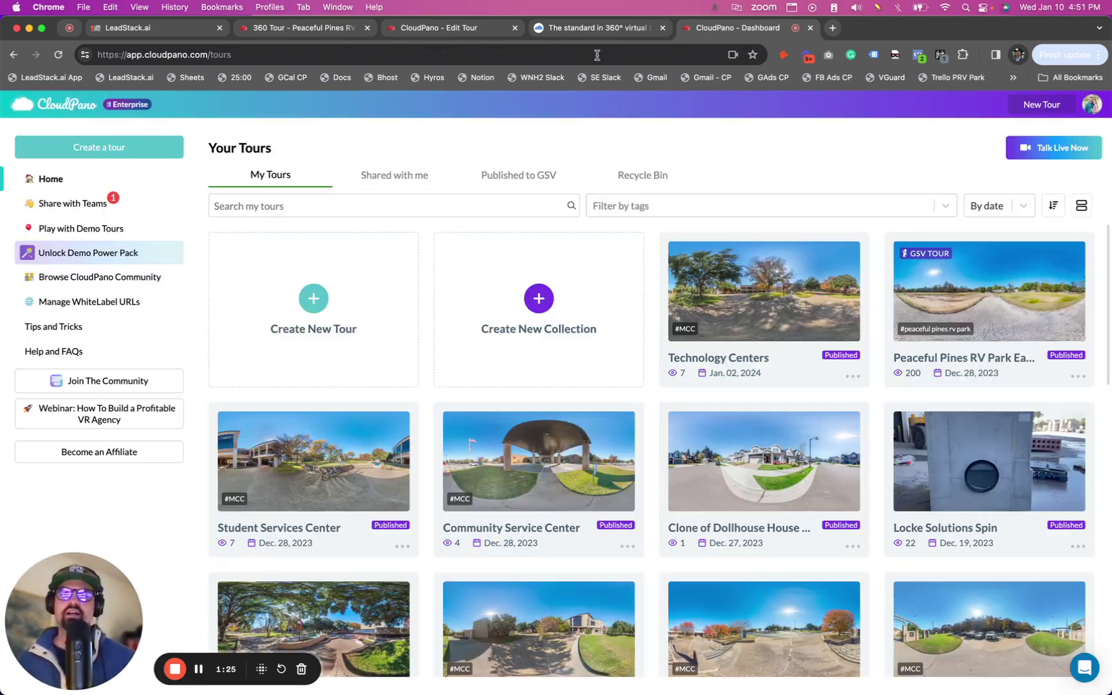
pyautogui.click(589, 29)
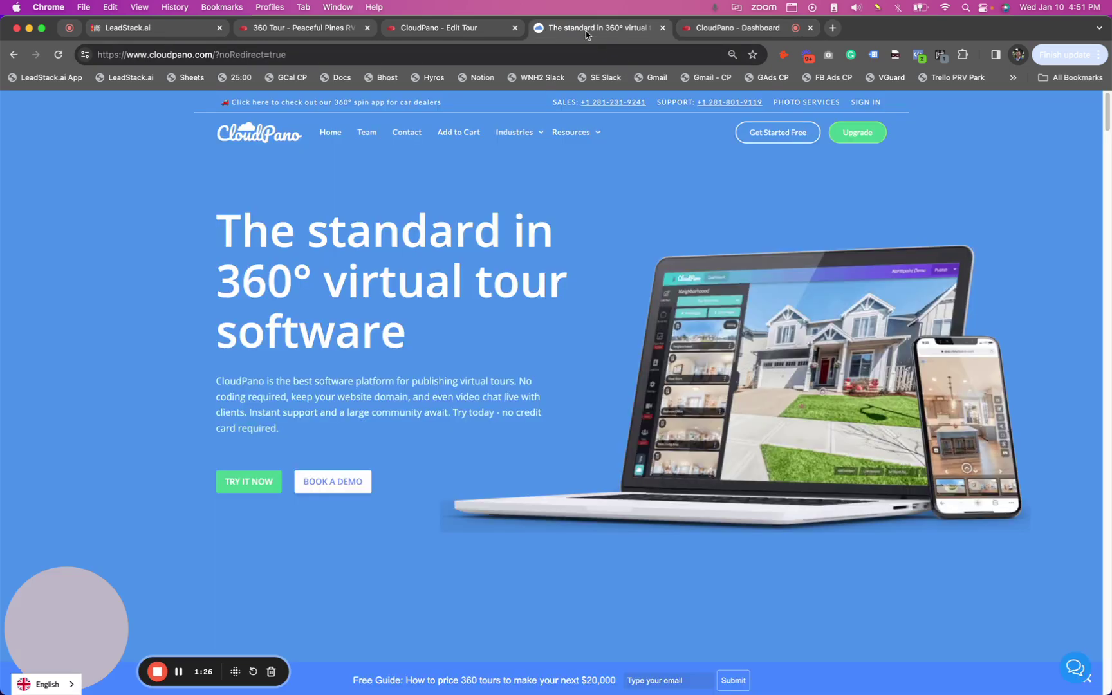
# - Return to the Dollhouse tour editor and scroll its scene list down and back to Outside
pyautogui.click(446, 30)
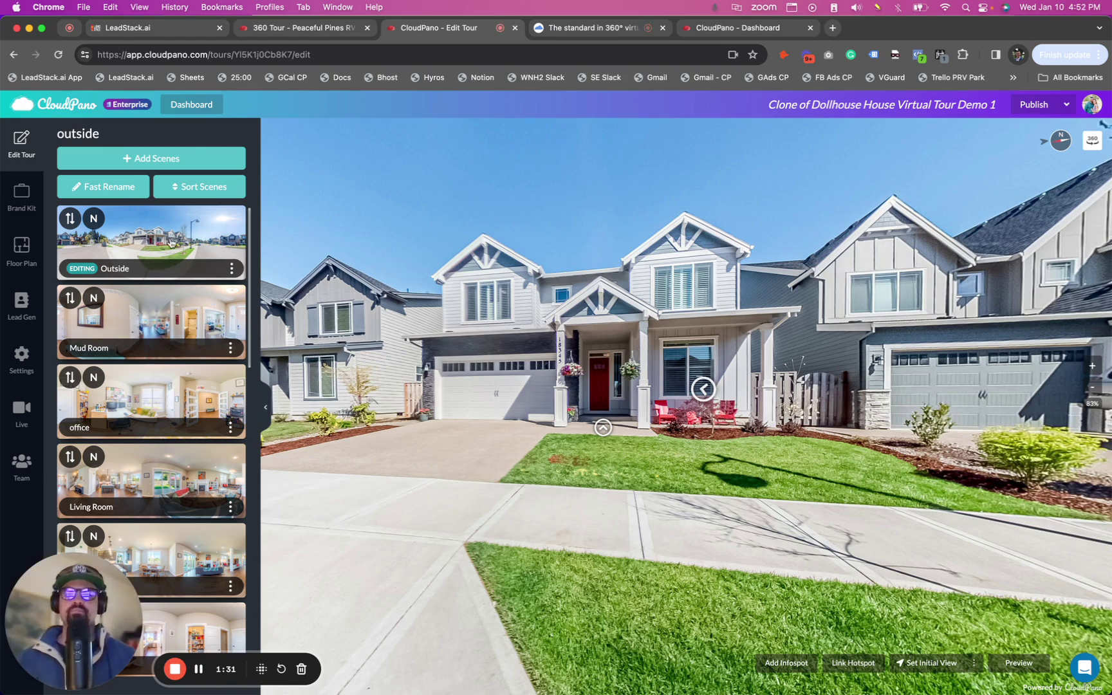
pyautogui.scroll(-8, 128, 305)
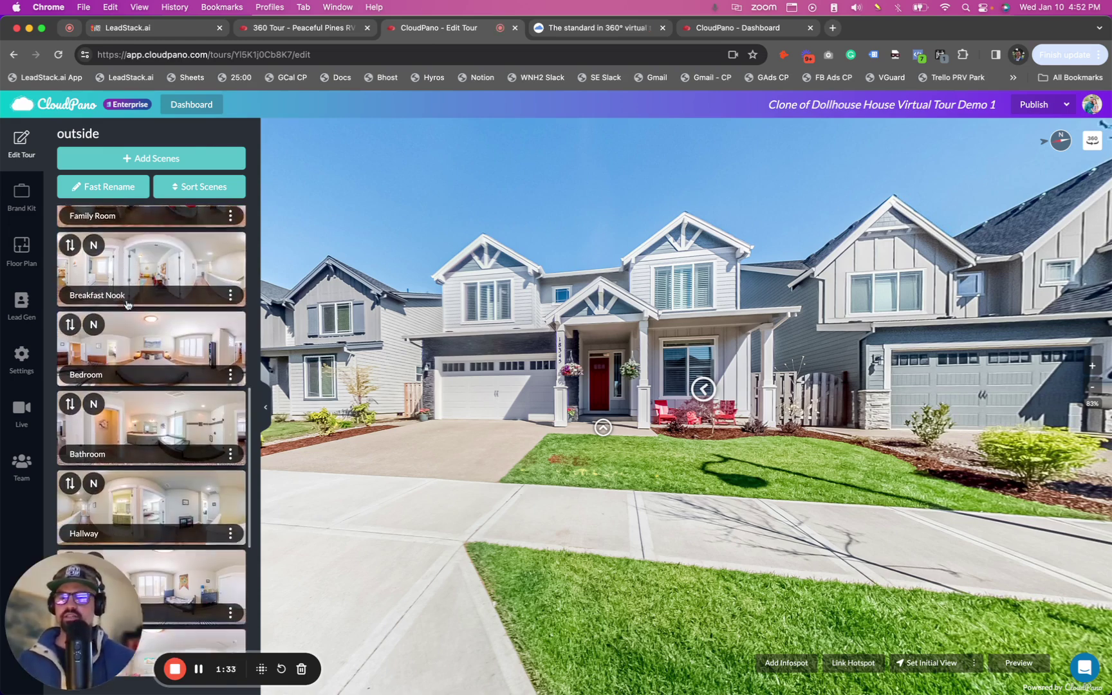
pyautogui.scroll(-1, 127, 304)
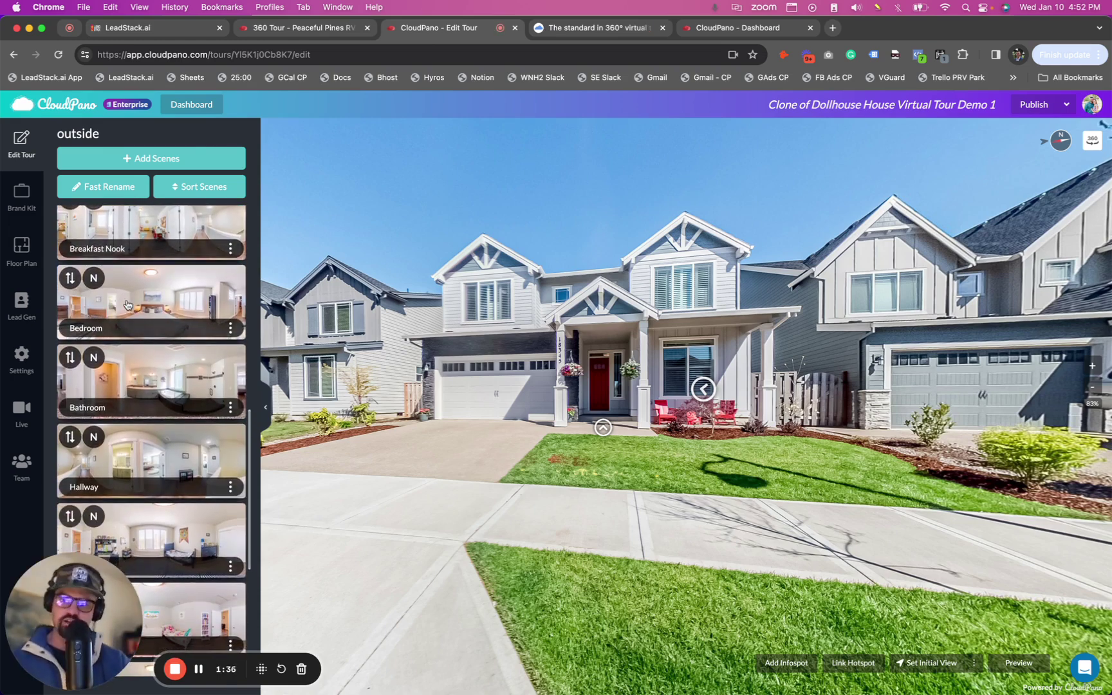
pyautogui.scroll(10, 161, 386)
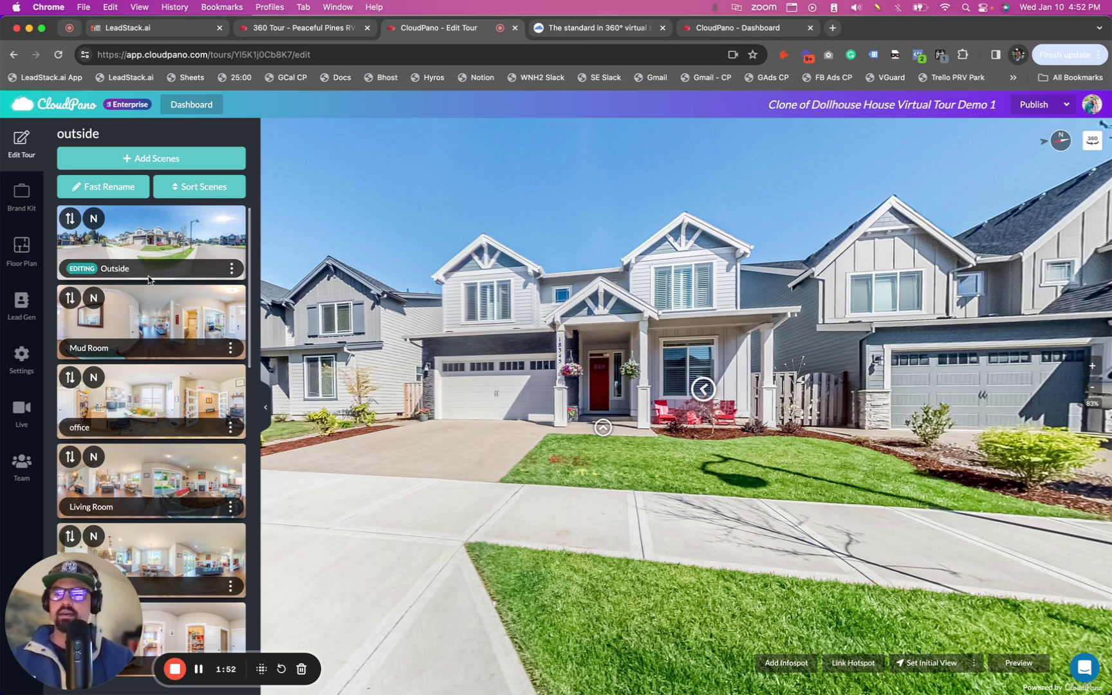
# - Rename the Outside scene to 'Front of House'
pyautogui.doubleClick(146, 269)
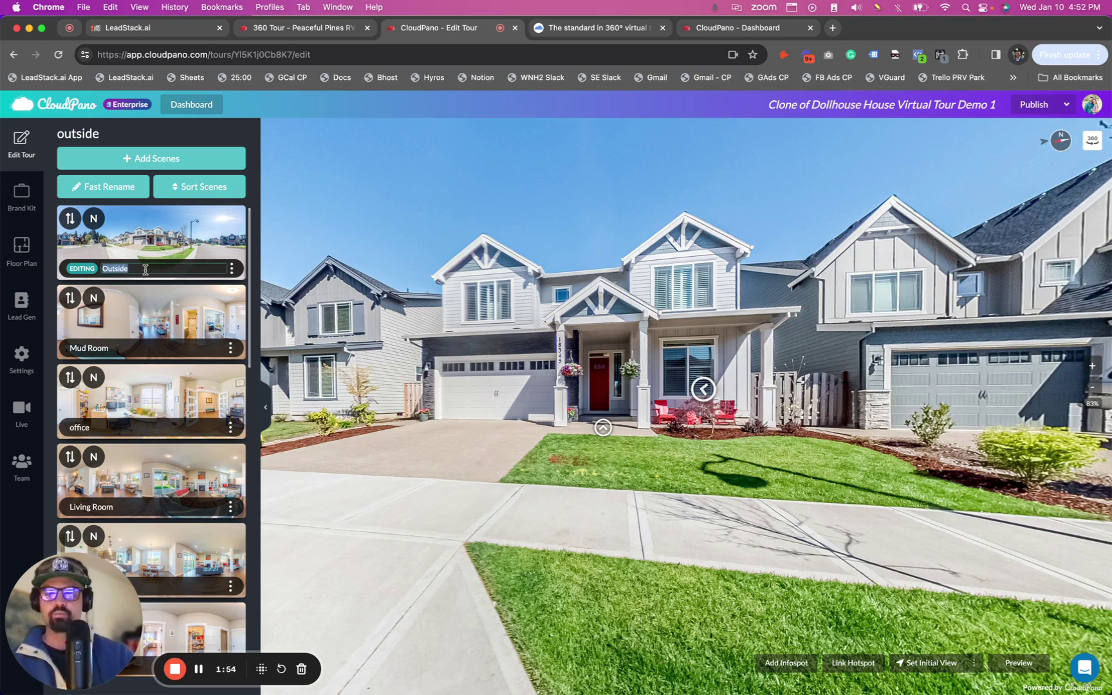
pyautogui.write('front')
pyautogui.press('BackSpace')
pyautogui.press('BackSpace')
pyautogui.press('BackSpace')
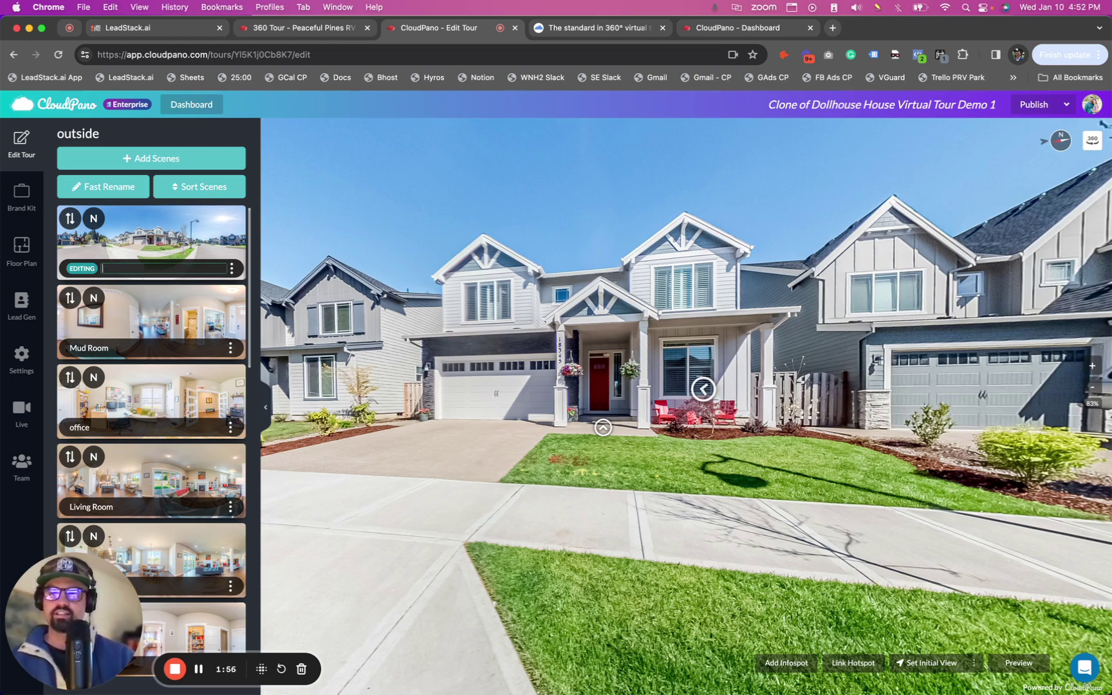
pyautogui.write('Front of House')
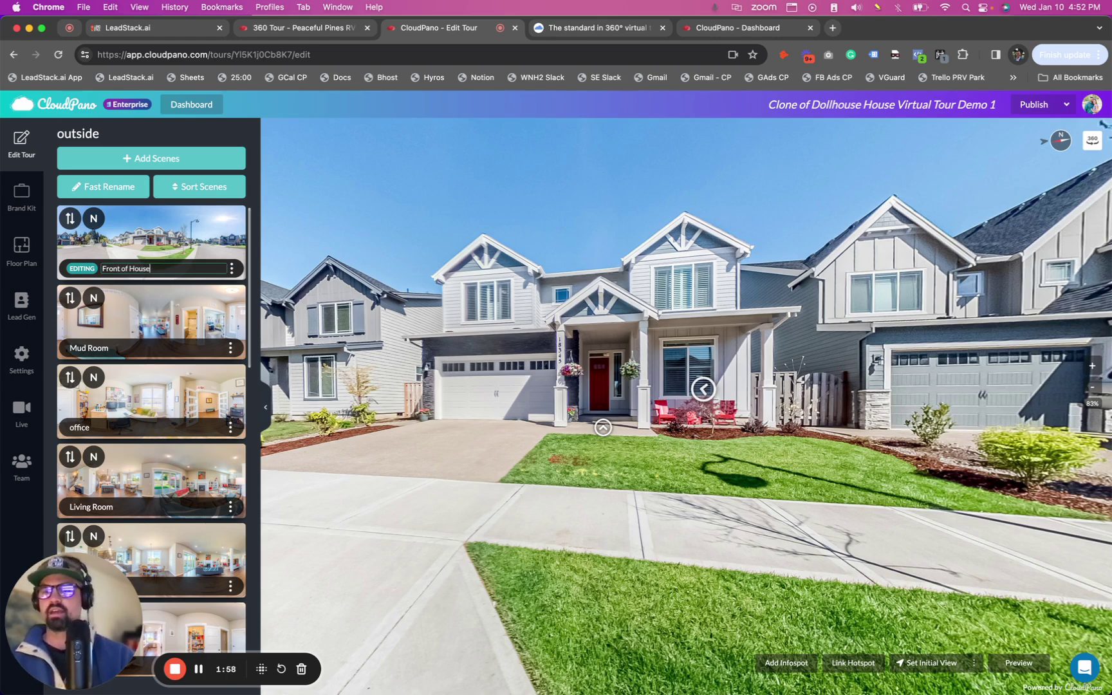
pyautogui.press('Return')
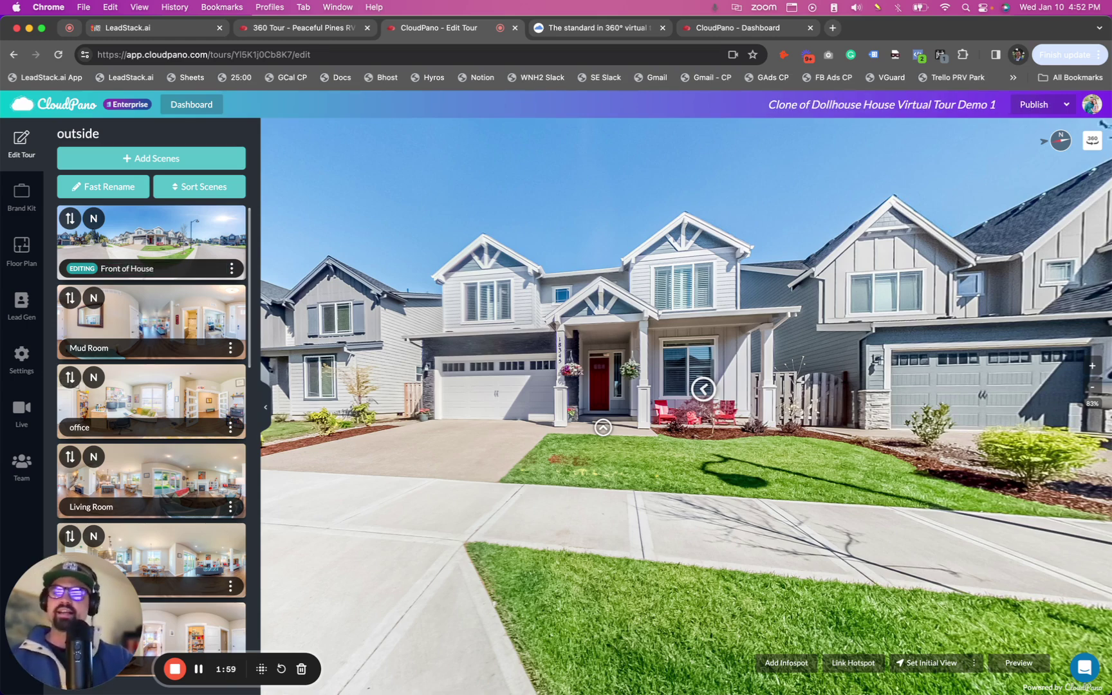
pyautogui.click(116, 192)
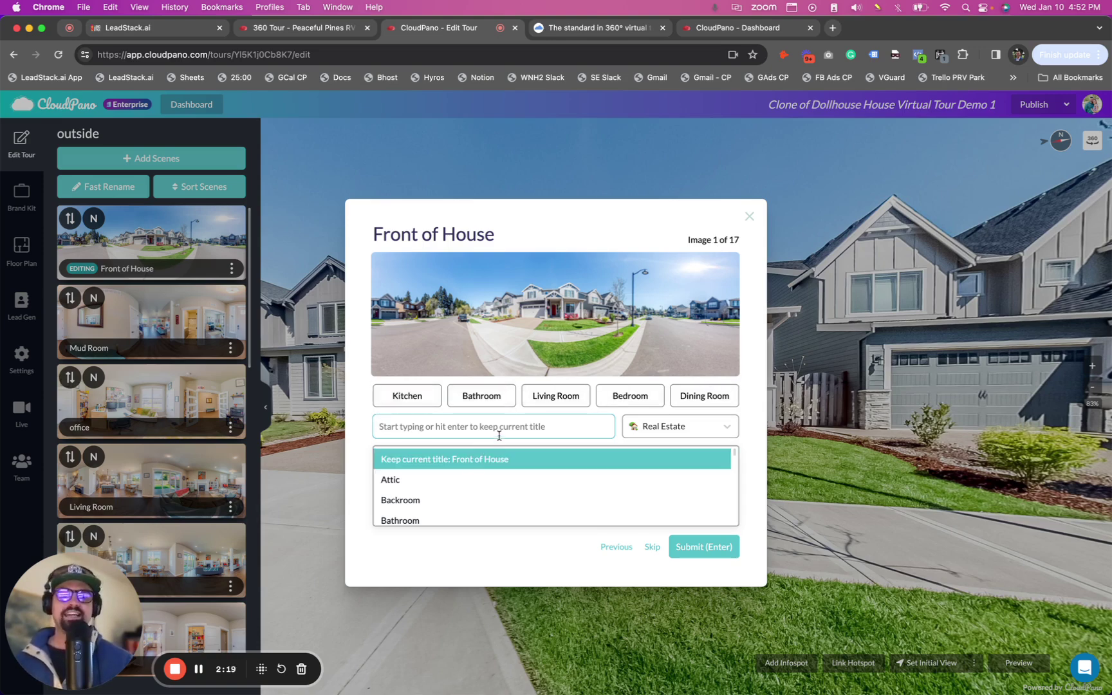
pyautogui.scroll(-5, 495, 477)
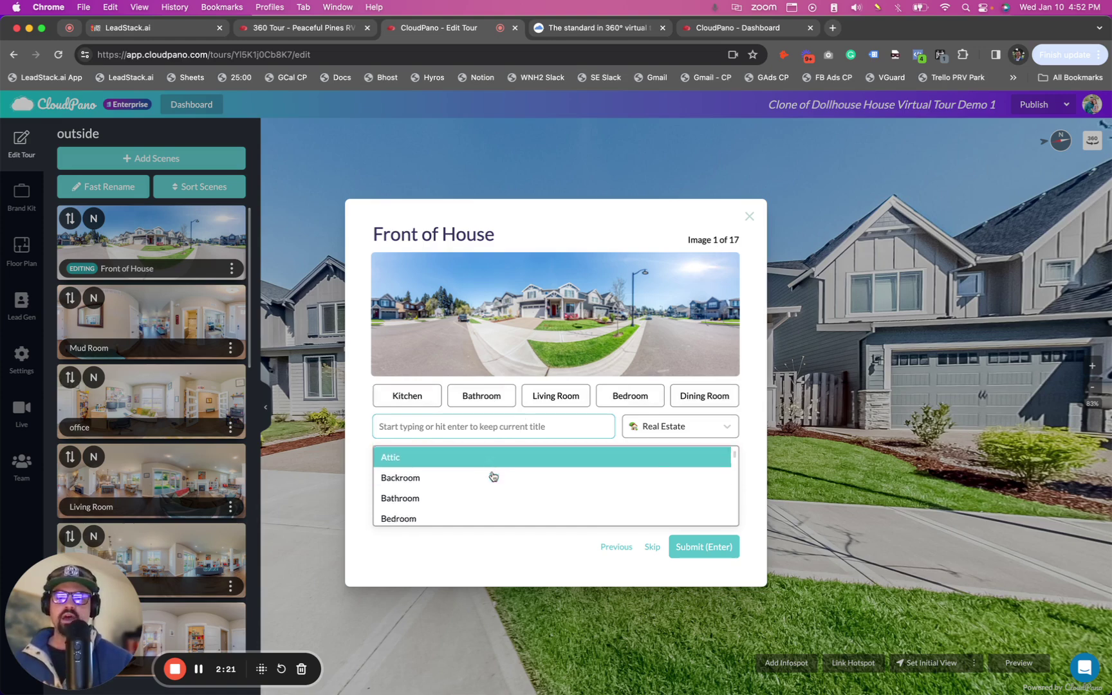
pyautogui.scroll(-6, 493, 476)
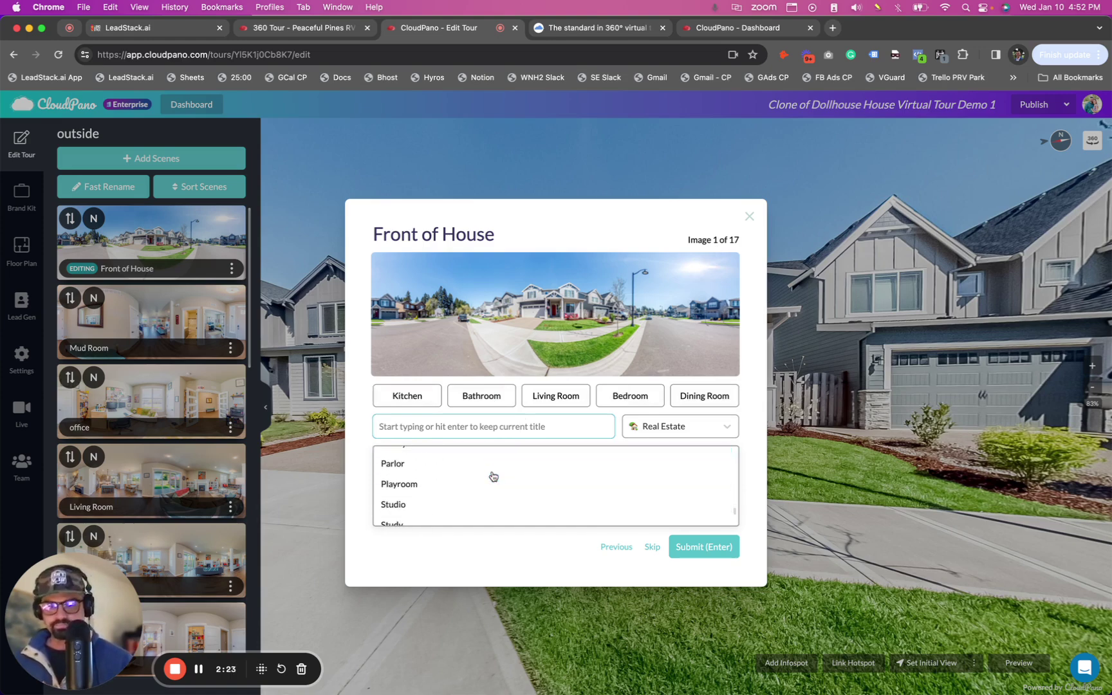
pyautogui.scroll(-3, 493, 476)
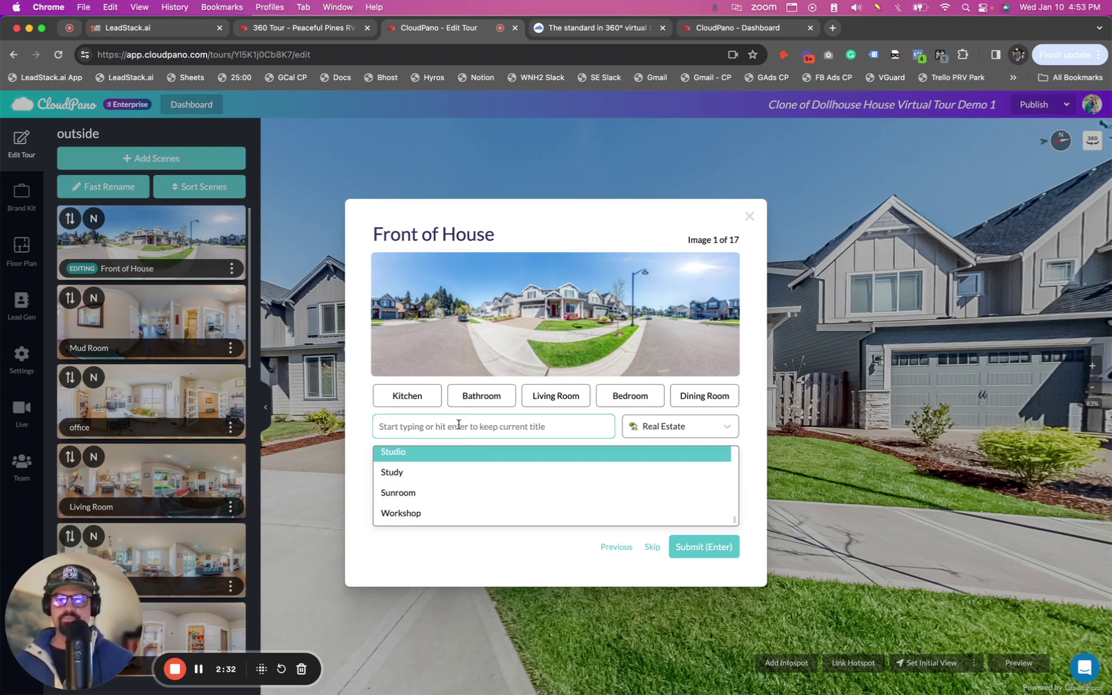
pyautogui.click(716, 436)
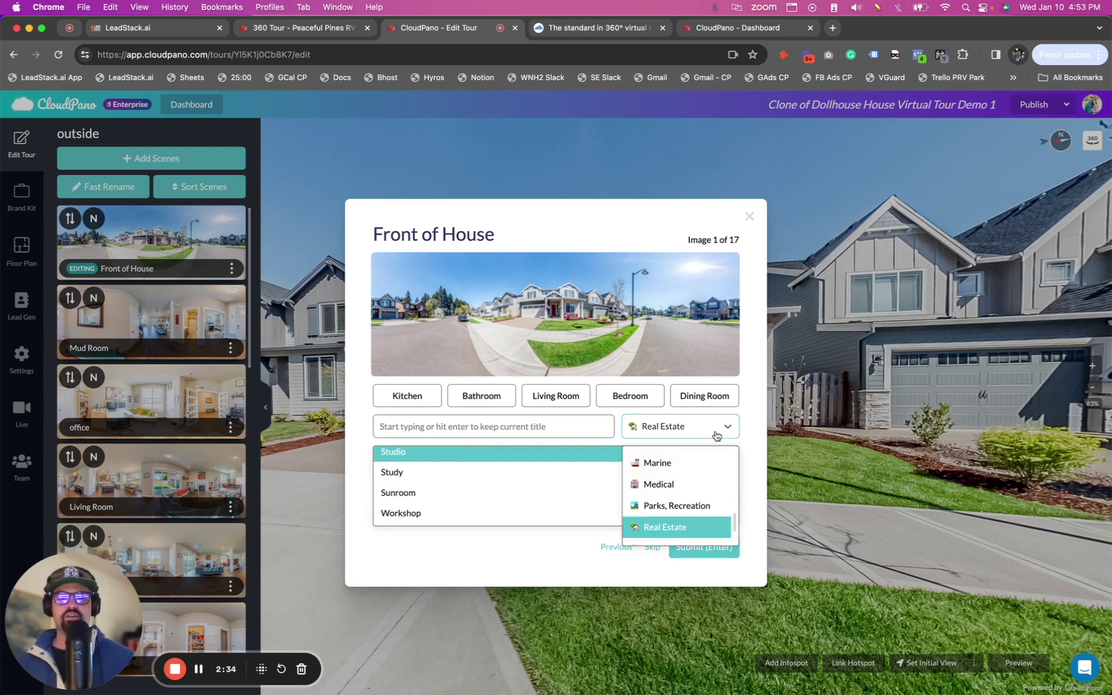
pyautogui.scroll(-2, 697, 477)
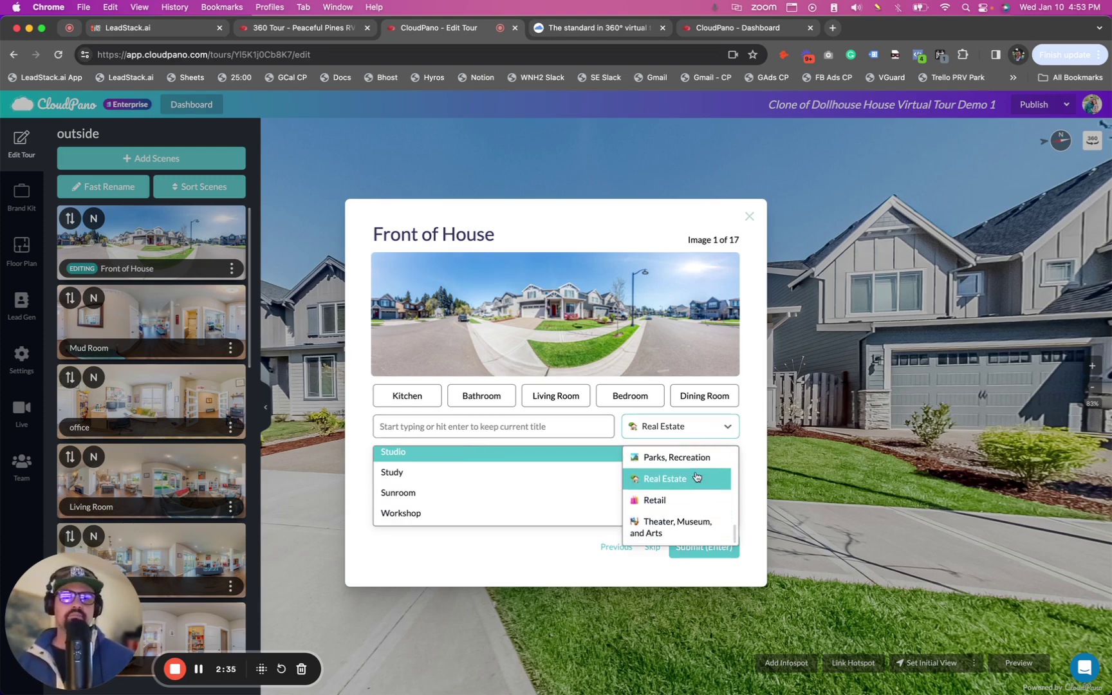
pyautogui.scroll(5, 697, 477)
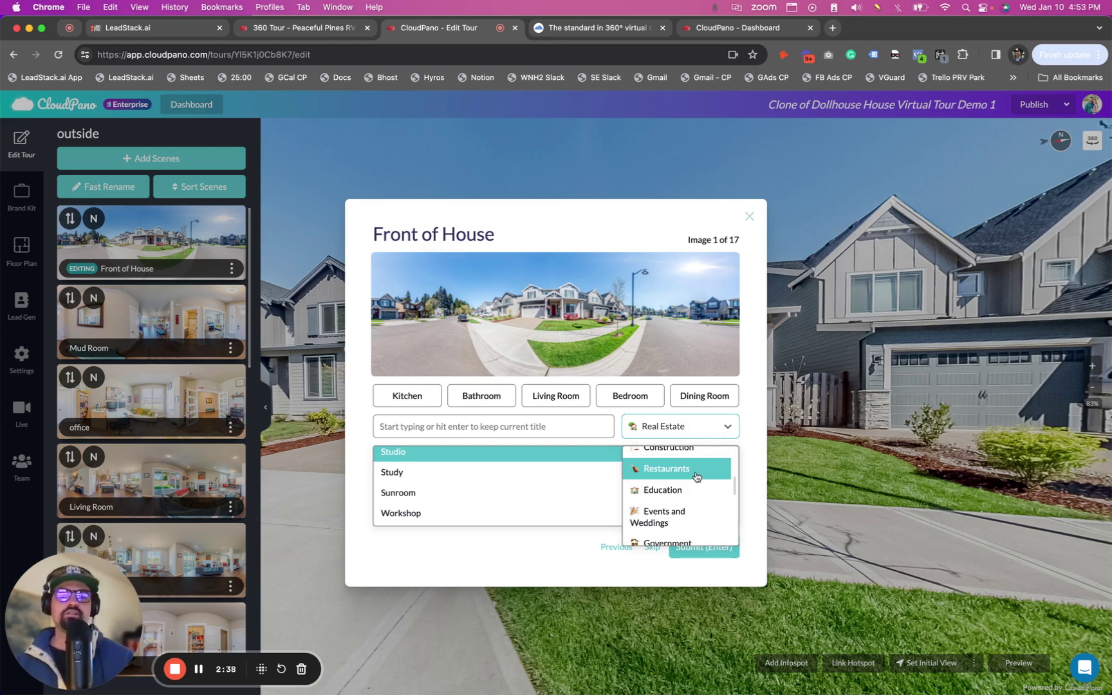
pyautogui.scroll(4, 697, 496)
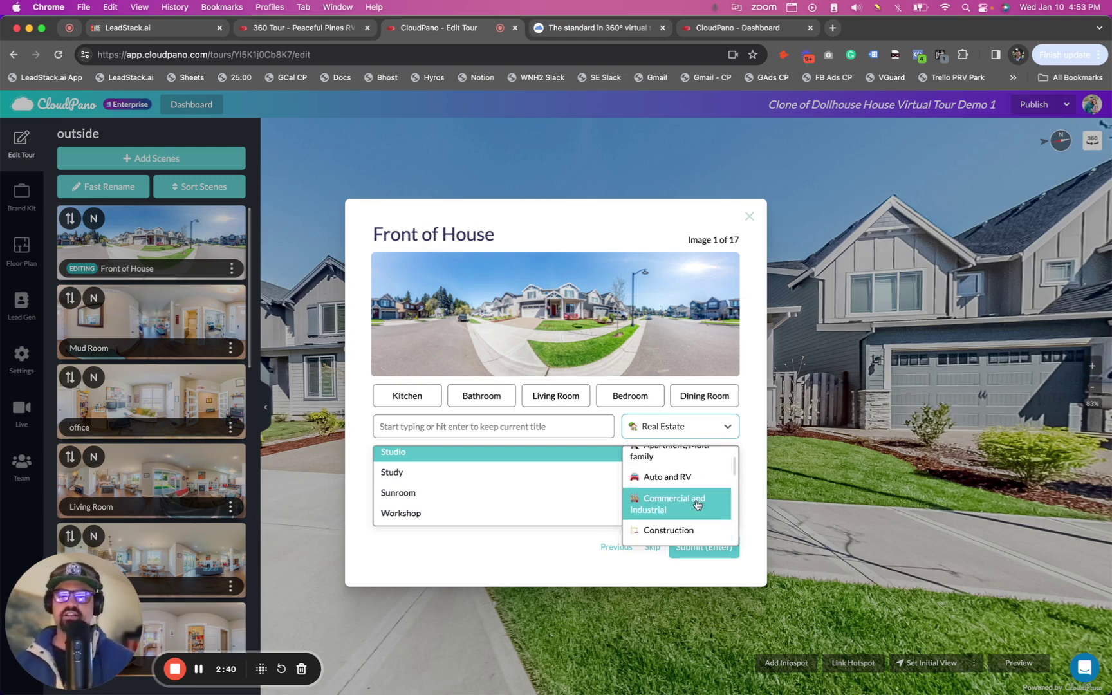
pyautogui.click(502, 587)
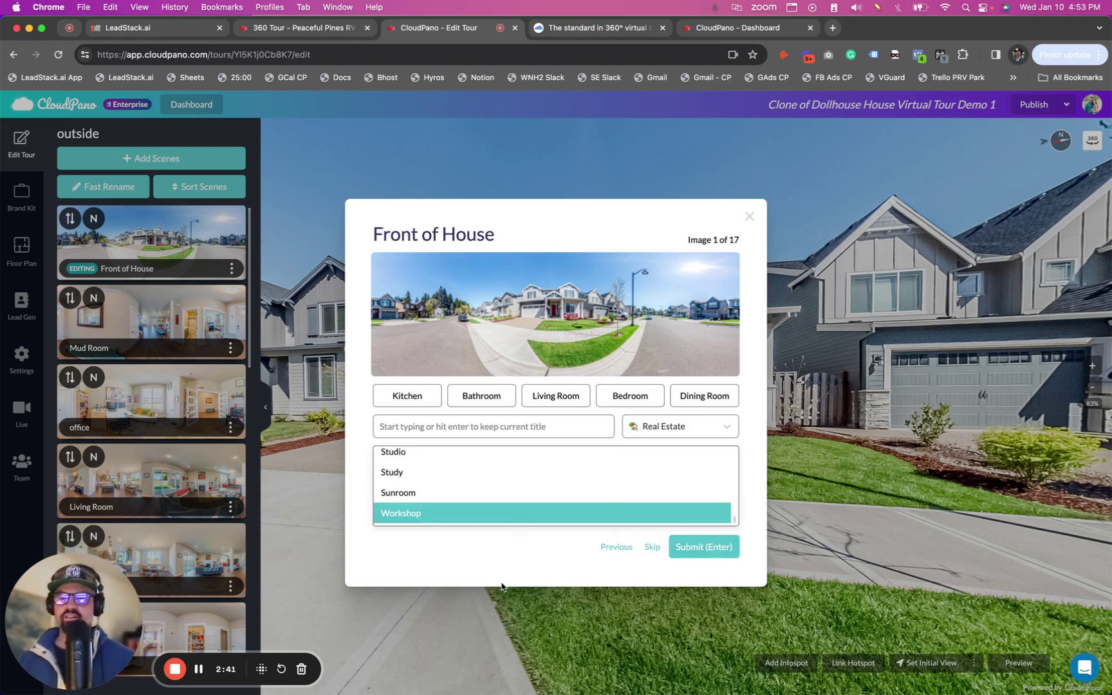
# - Title the first scene '1', submit Mud Room's title, and title the office scene '3'
pyautogui.click(472, 430)
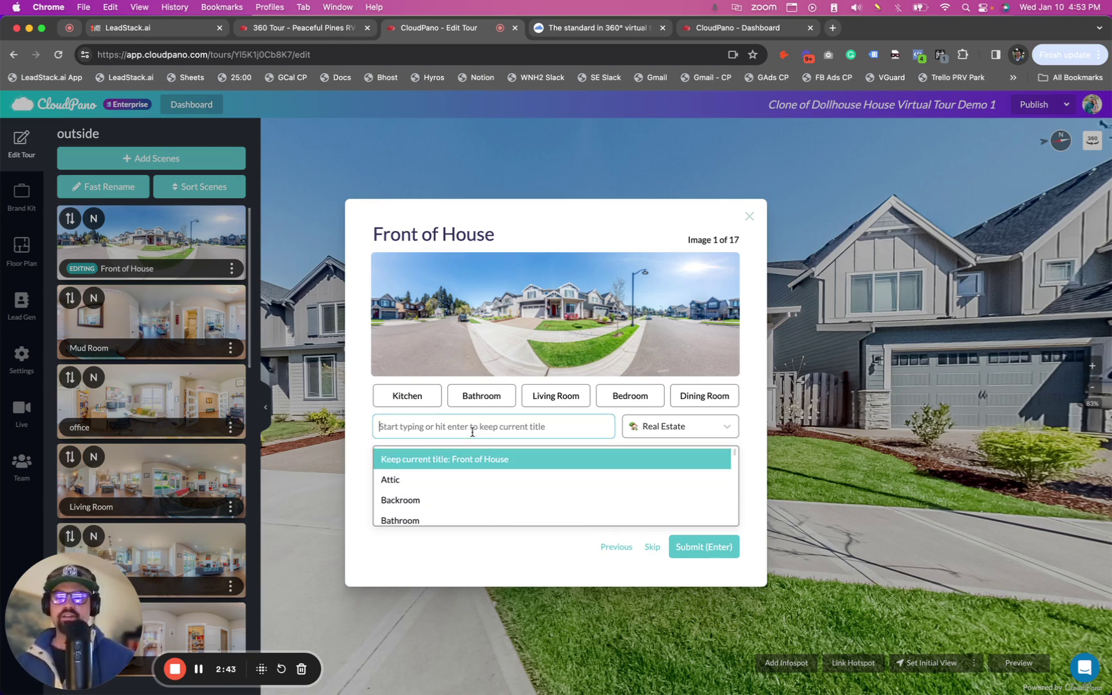
pyautogui.click(355, 417)
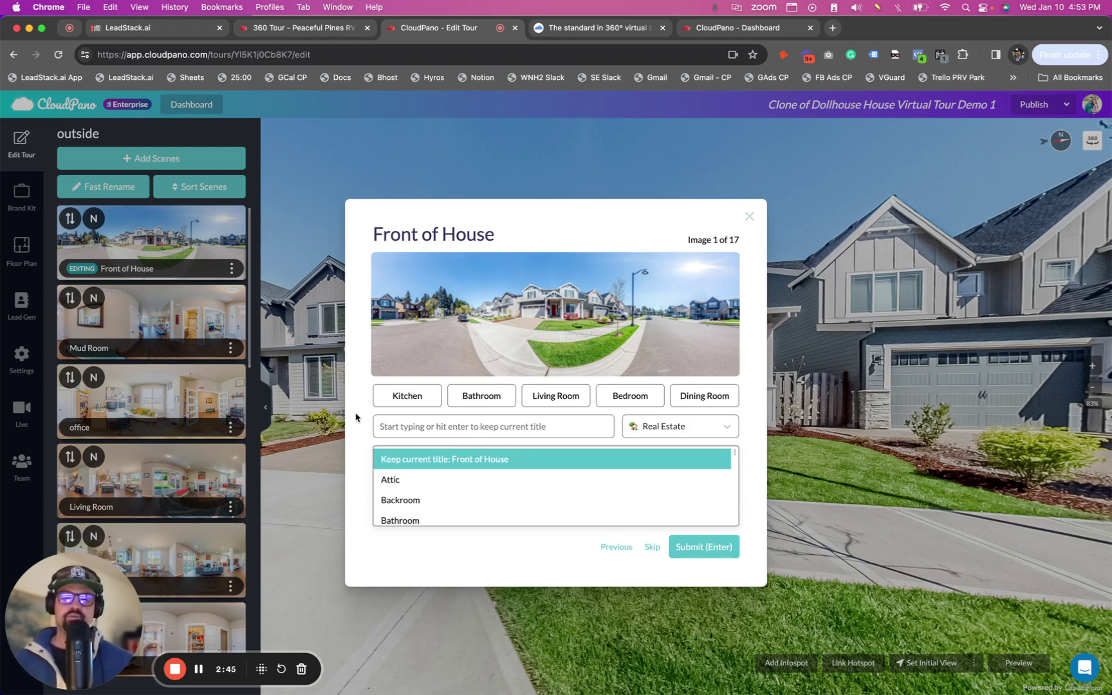
pyautogui.click(438, 426)
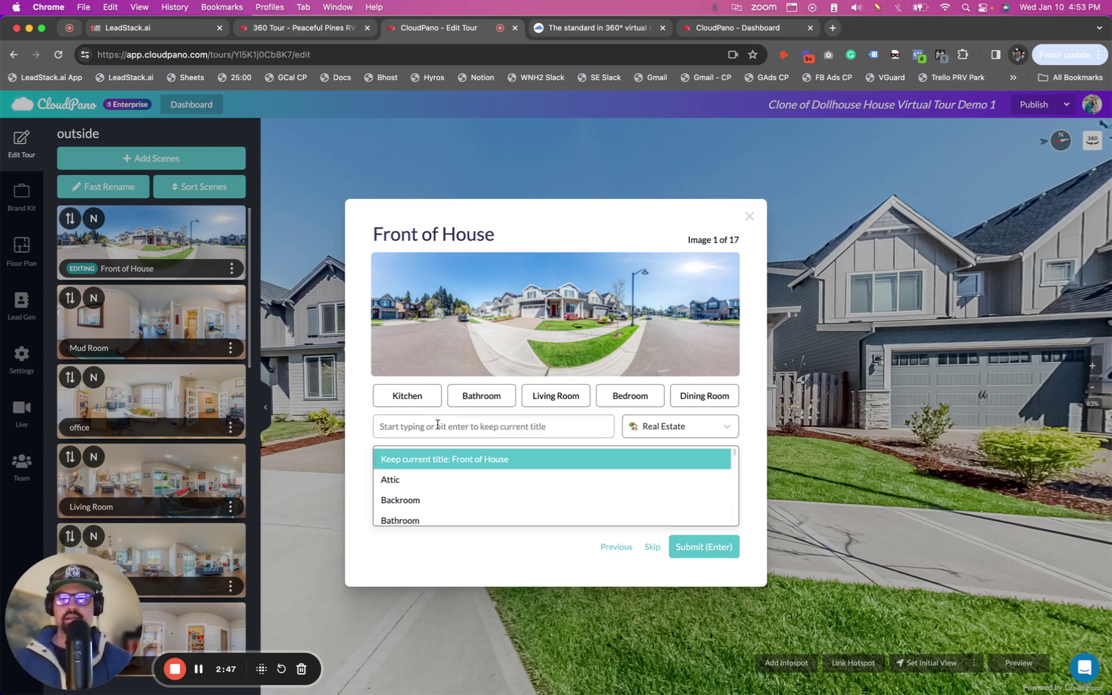
pyautogui.write('1')
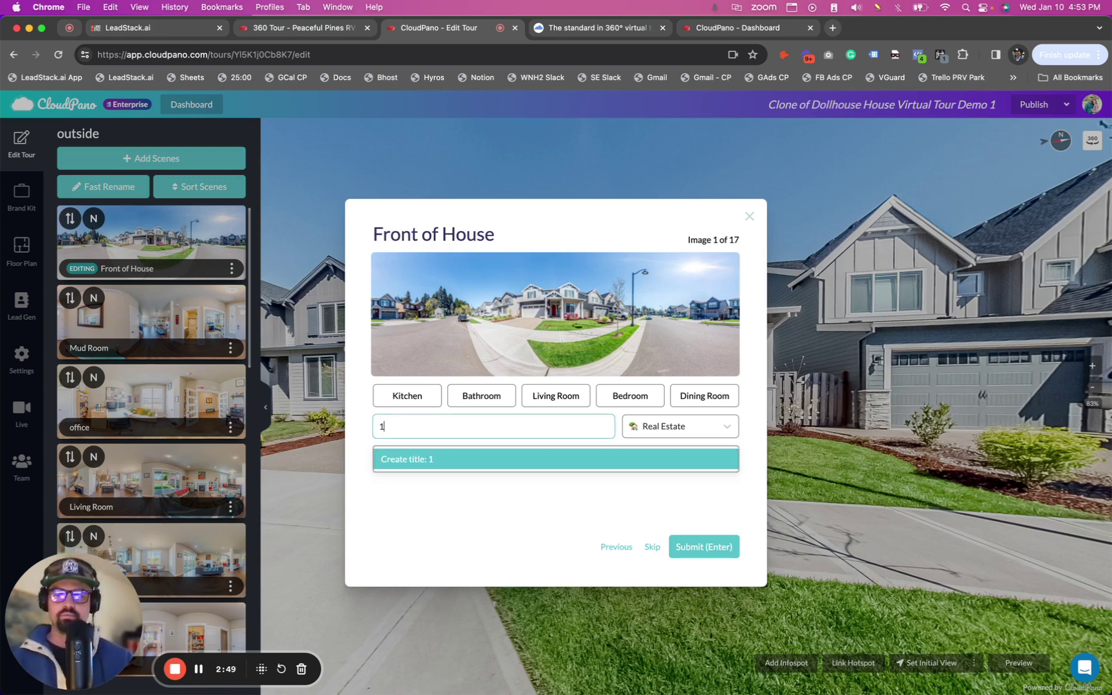
pyautogui.press('Return')
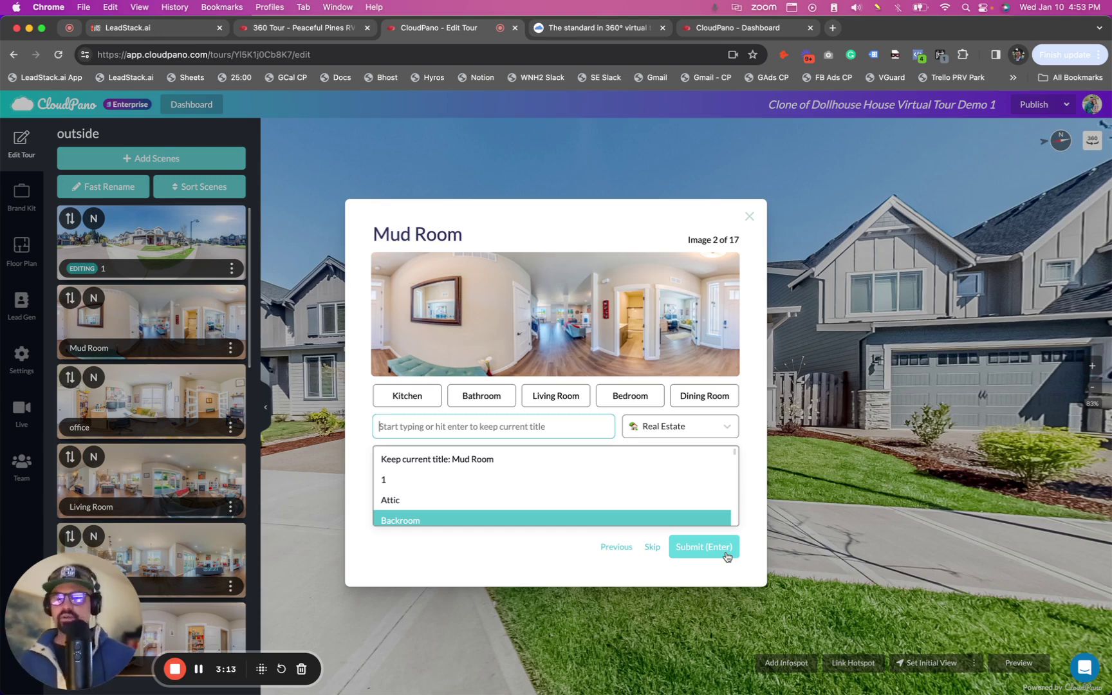
pyautogui.click(727, 555)
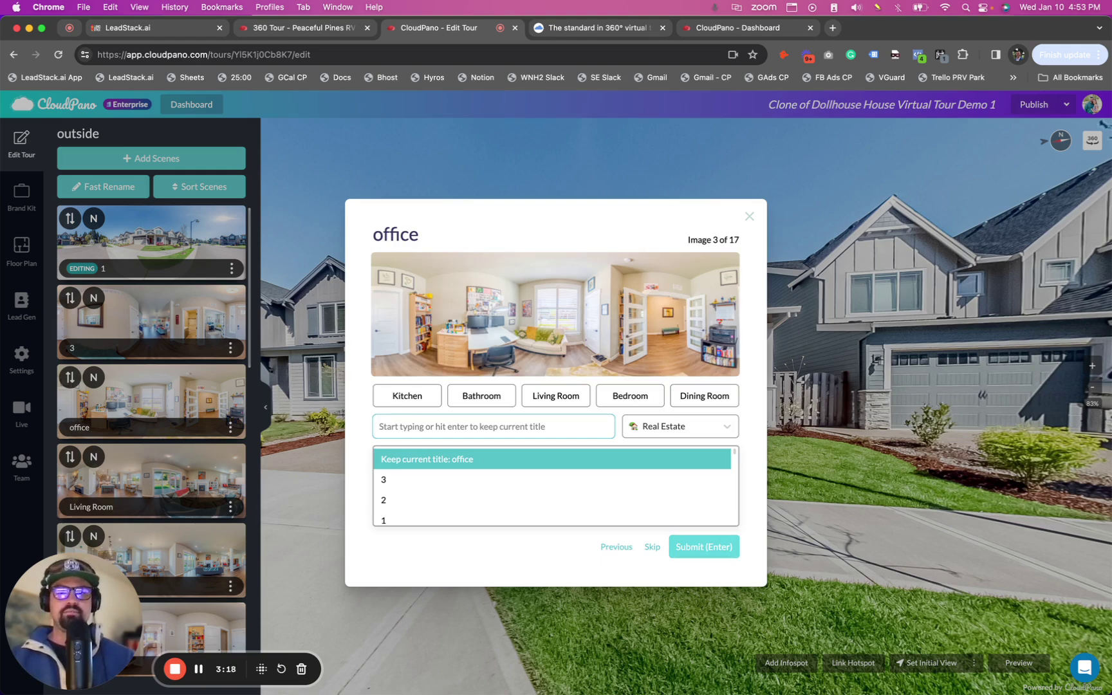
pyautogui.write('3')
pyautogui.press('Return')
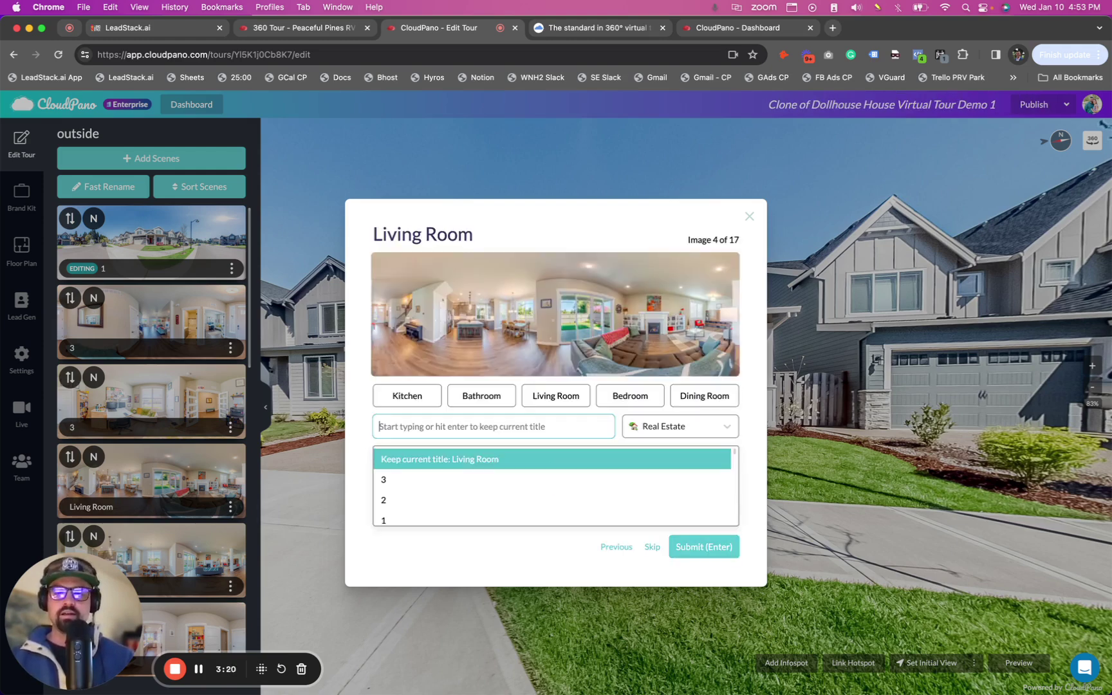
# - Number Living Room, Kitchen, Pantry, Family Room, Breakfast Nook and Bedroom as 4 through 9
pyautogui.write('4')
pyautogui.press('Return')
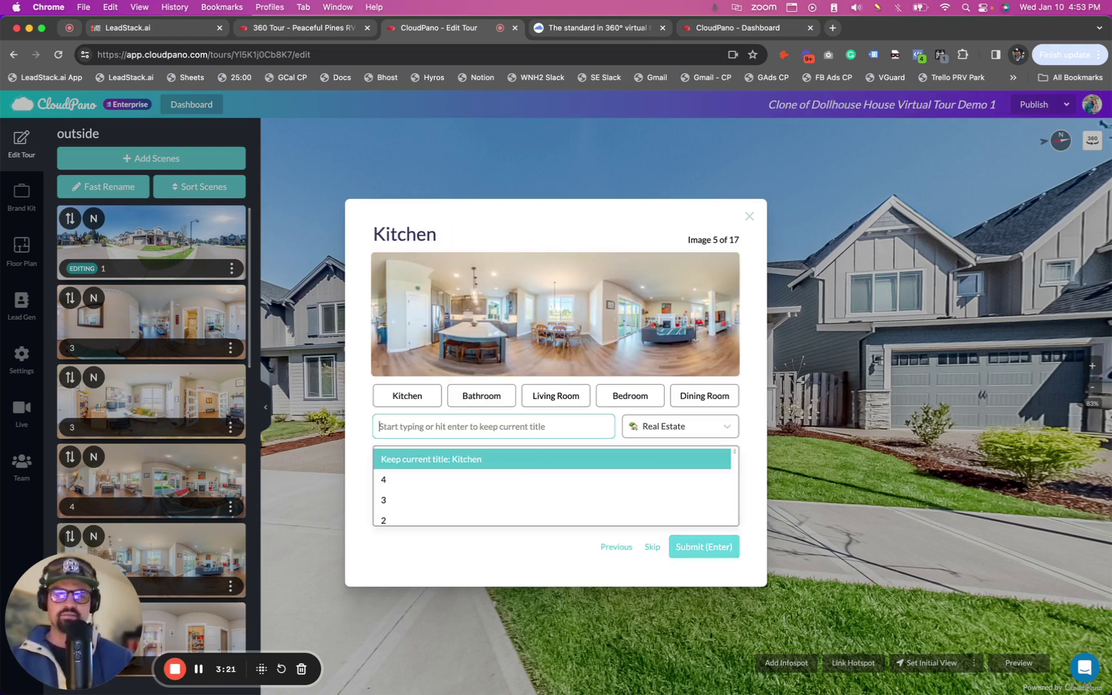
pyautogui.write('5')
pyautogui.press('Return')
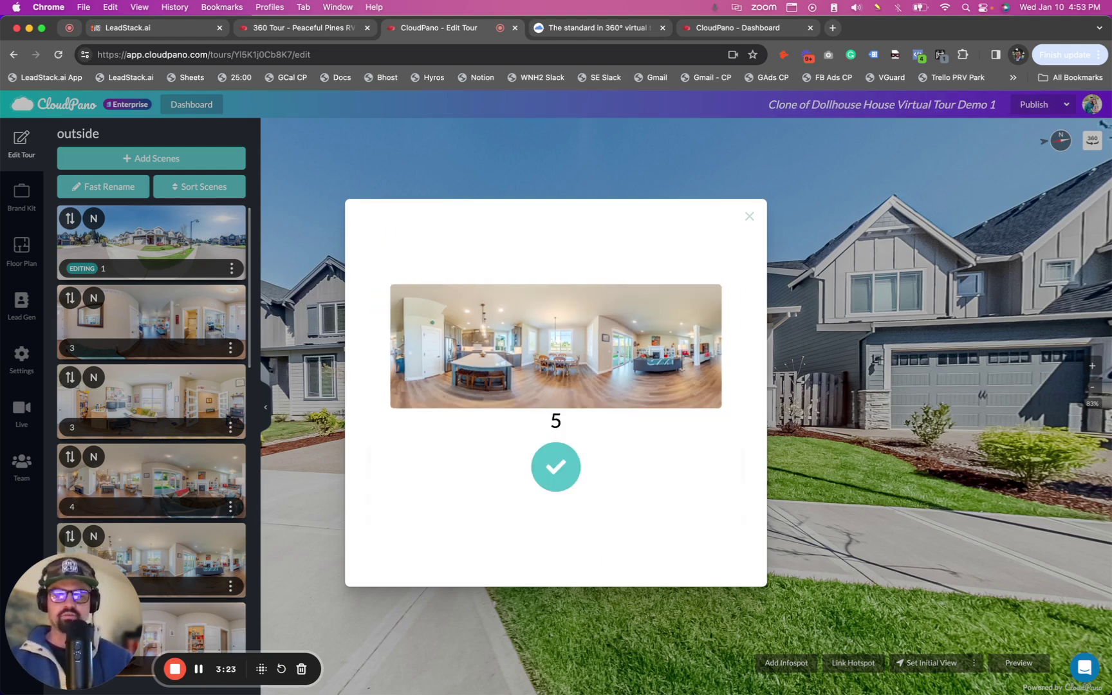
pyautogui.write('6')
pyautogui.press('Return')
pyautogui.write('7')
pyautogui.press('Return')
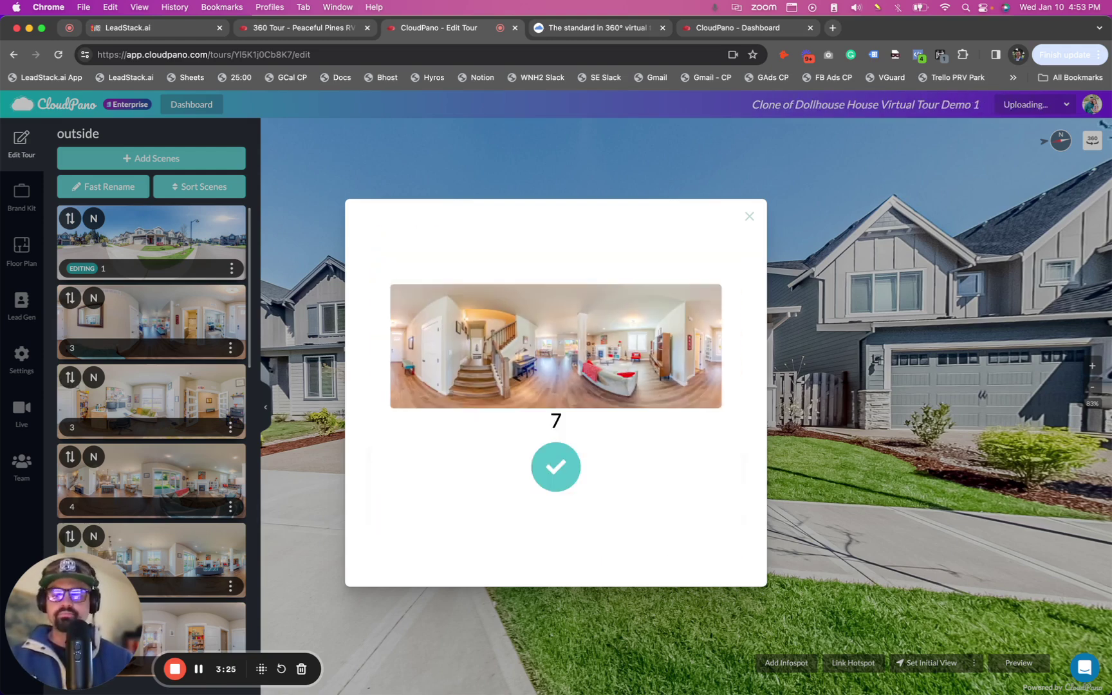
pyautogui.write('8')
pyautogui.press('Return')
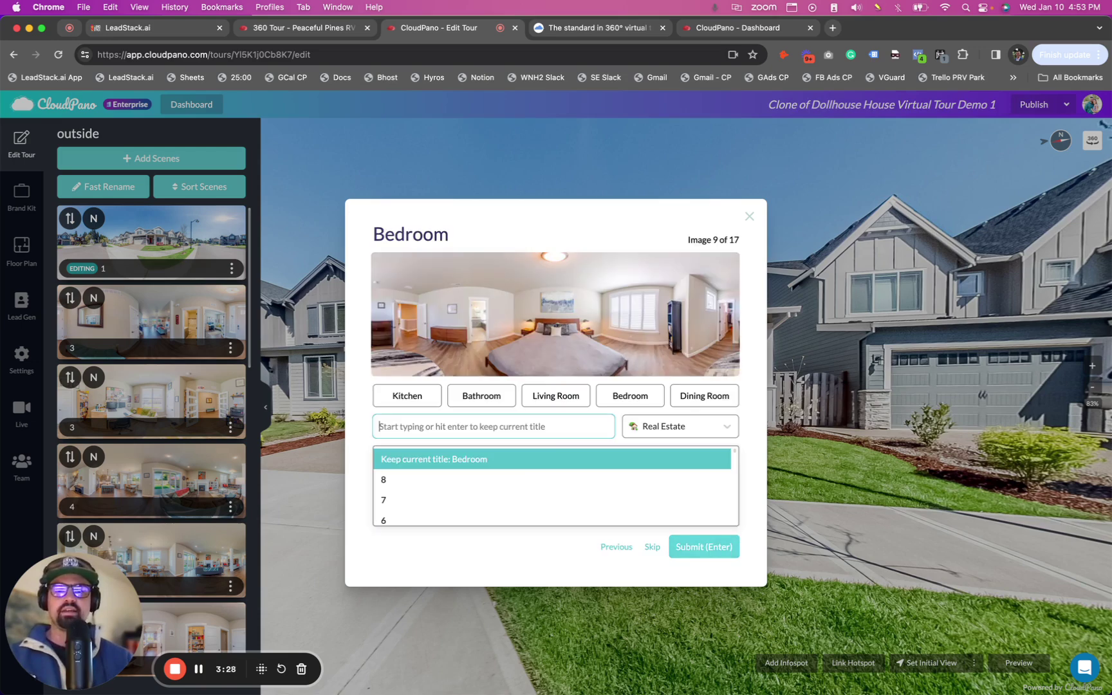
pyautogui.write('9')
pyautogui.press('Return')
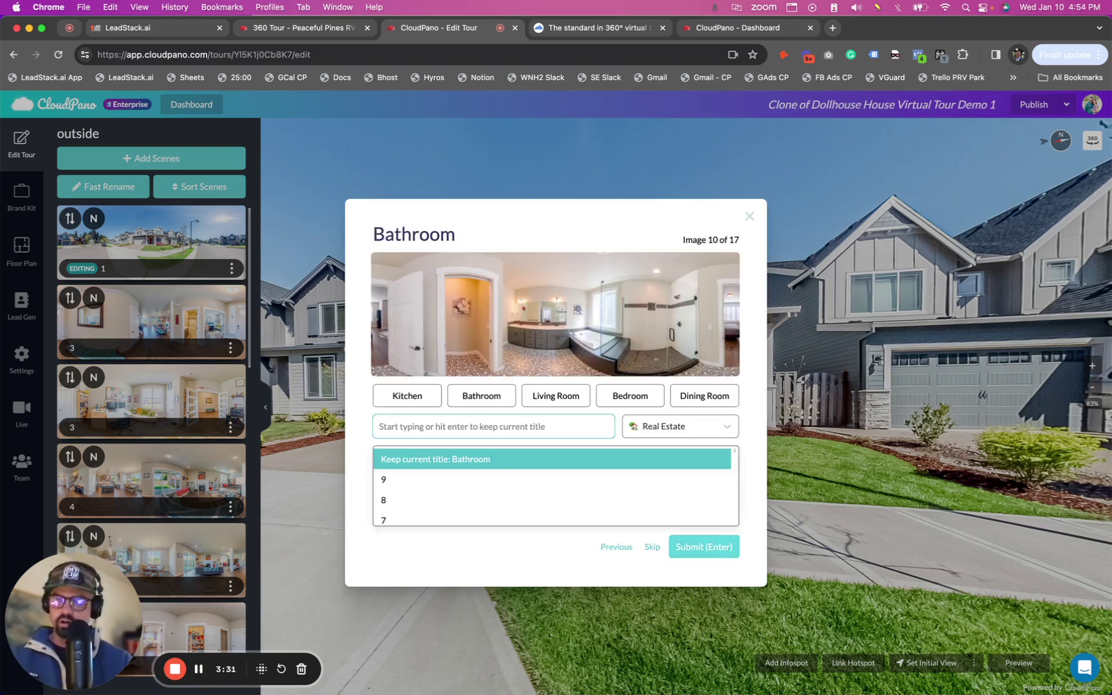
# - Title Bathroom '10', keep Hallway, Bedroom and Back Yard, and set images 14 and 16 to '-'
pyautogui.write('10')
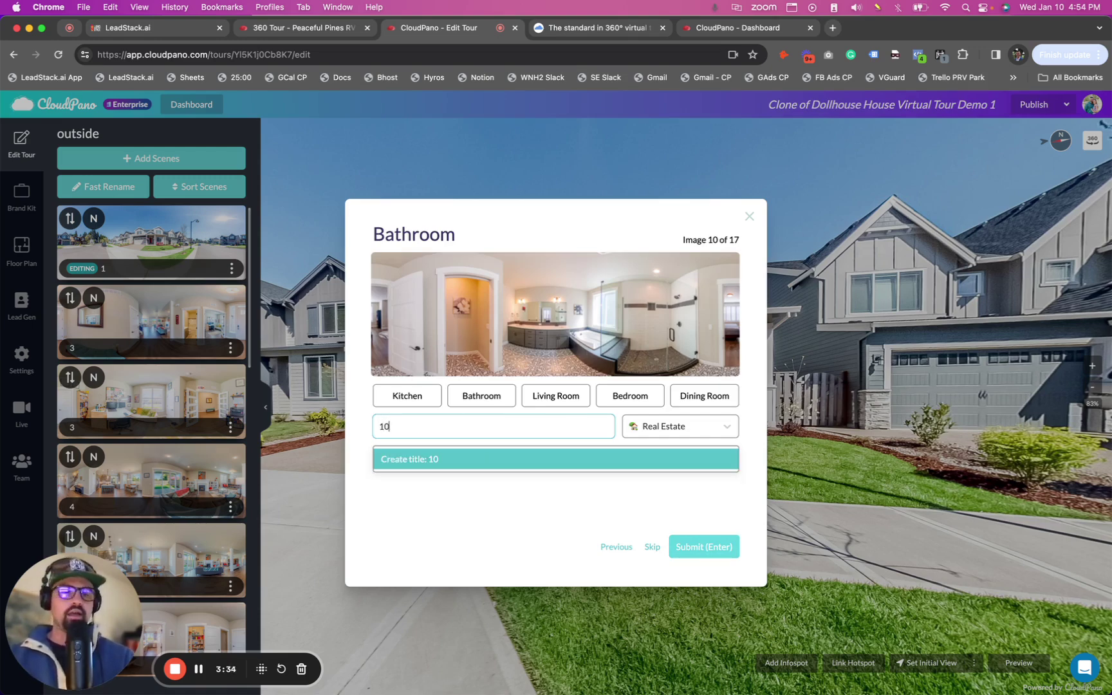
pyautogui.press('Return')
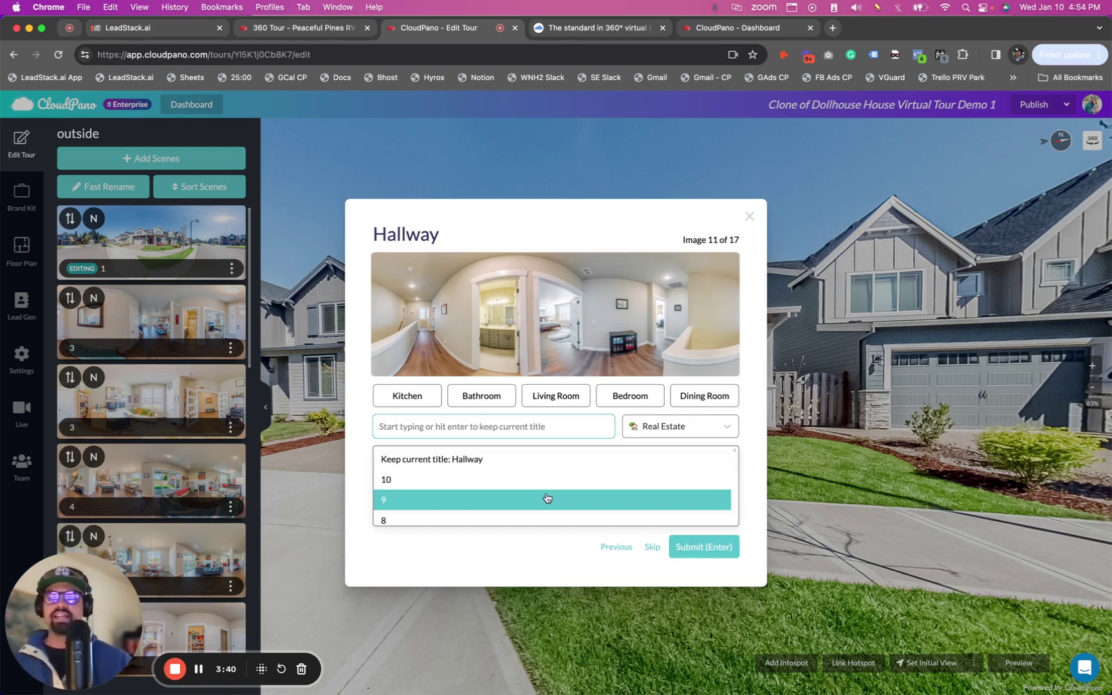
pyautogui.press('Return')
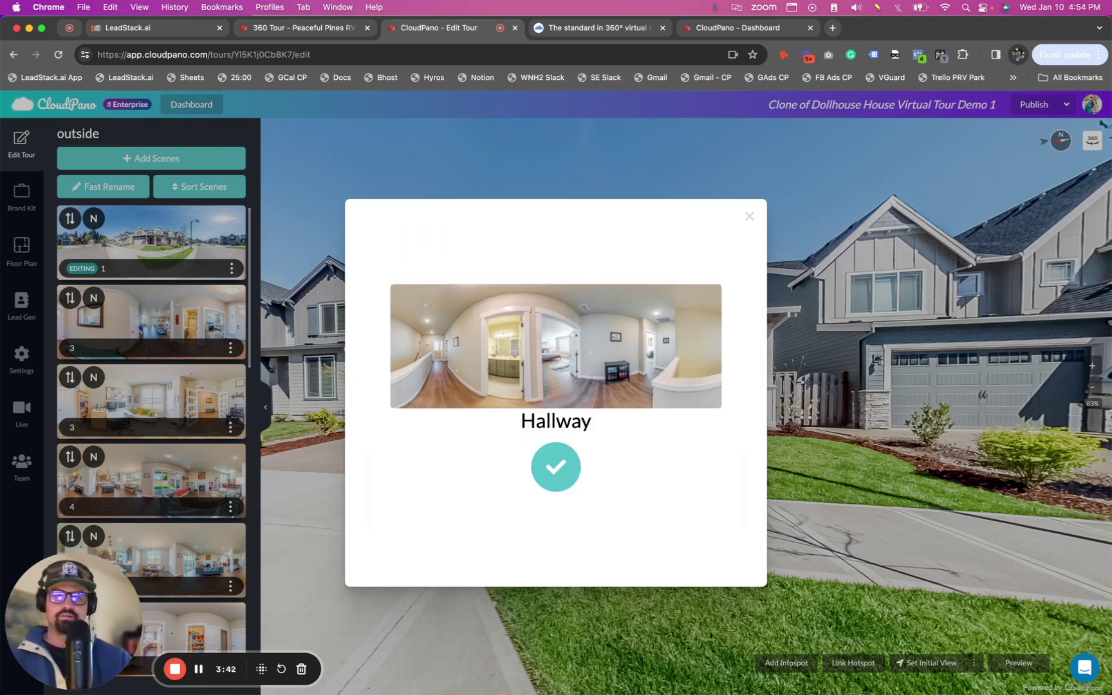
pyautogui.press('Return')
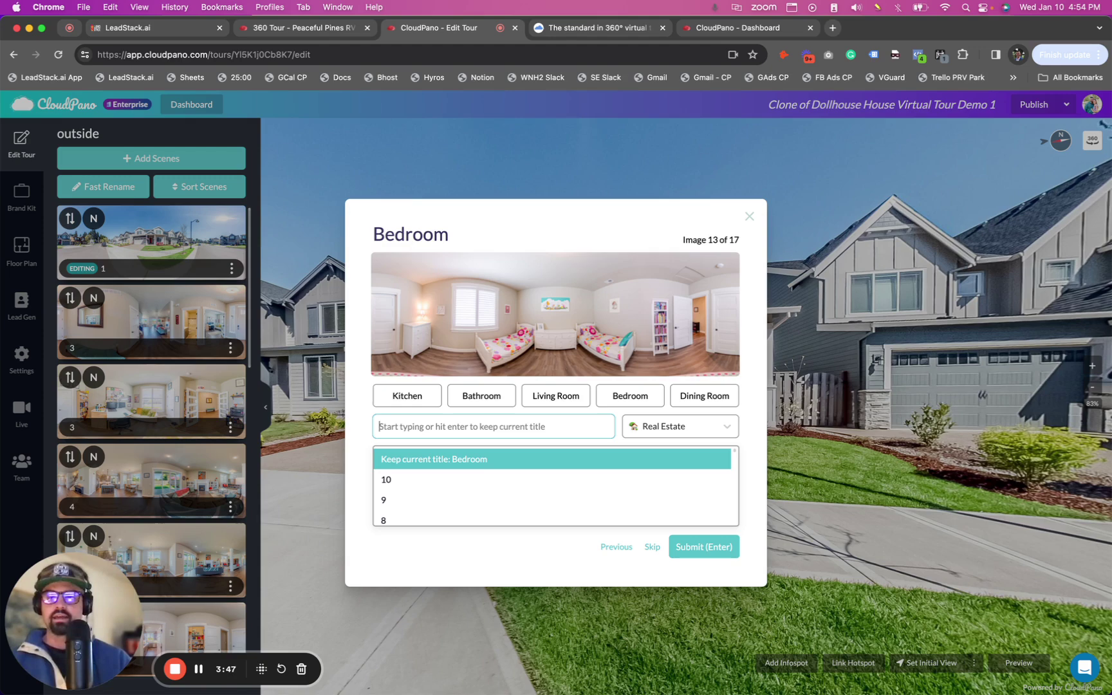
pyautogui.press('Return')
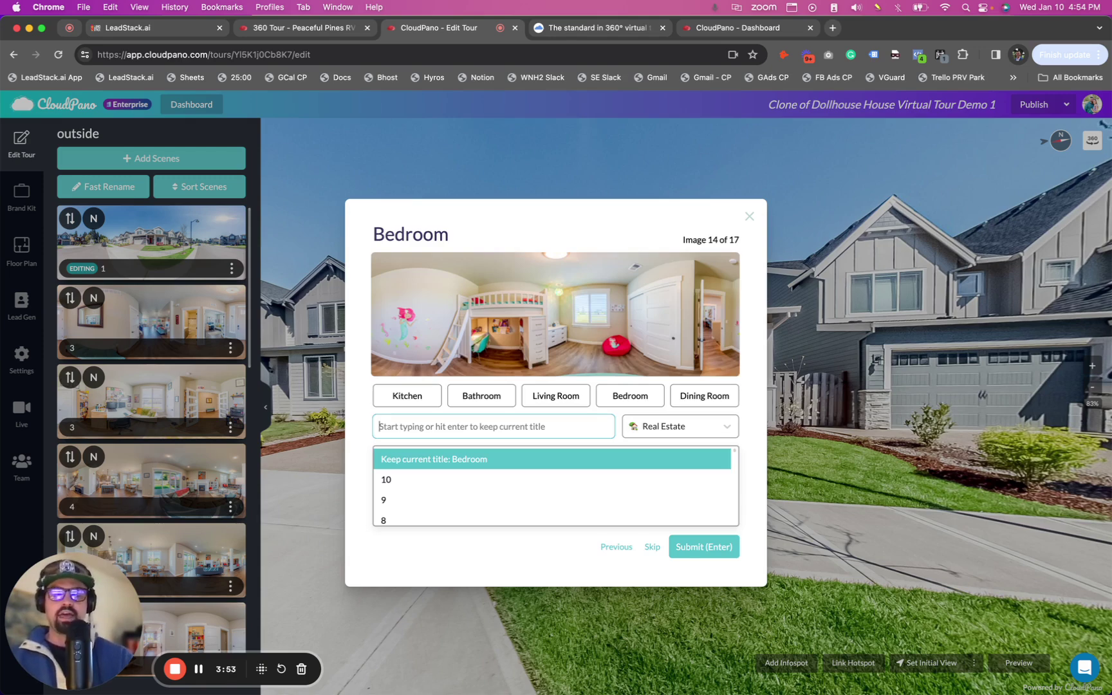
pyautogui.write('-')
pyautogui.press('Return')
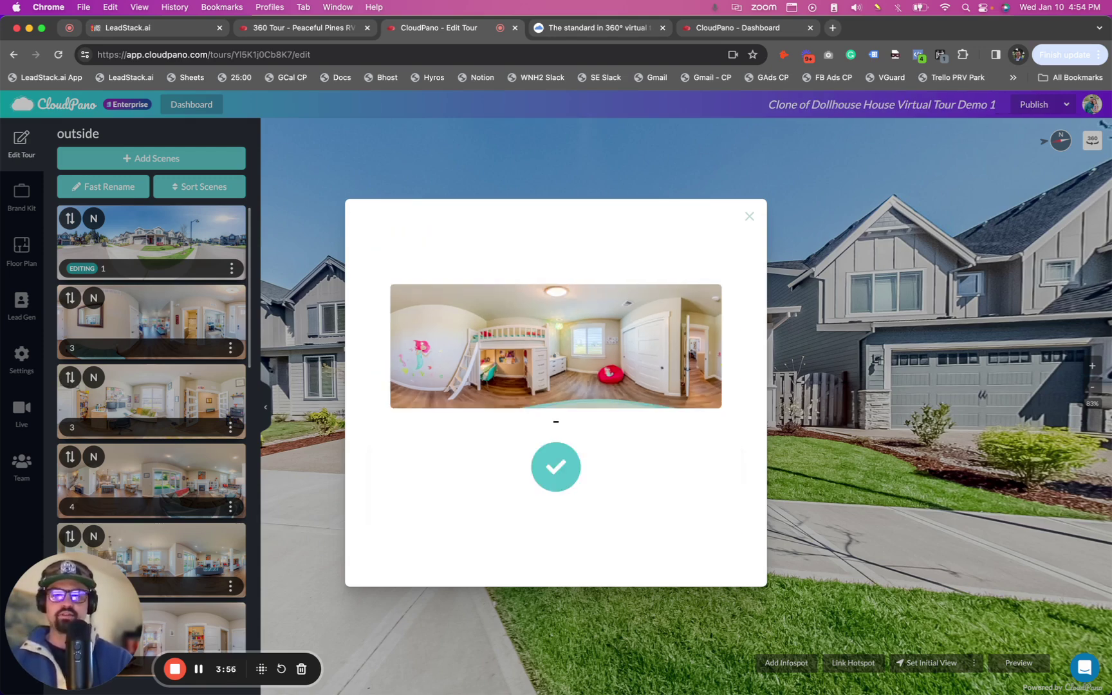
pyautogui.press('Return')
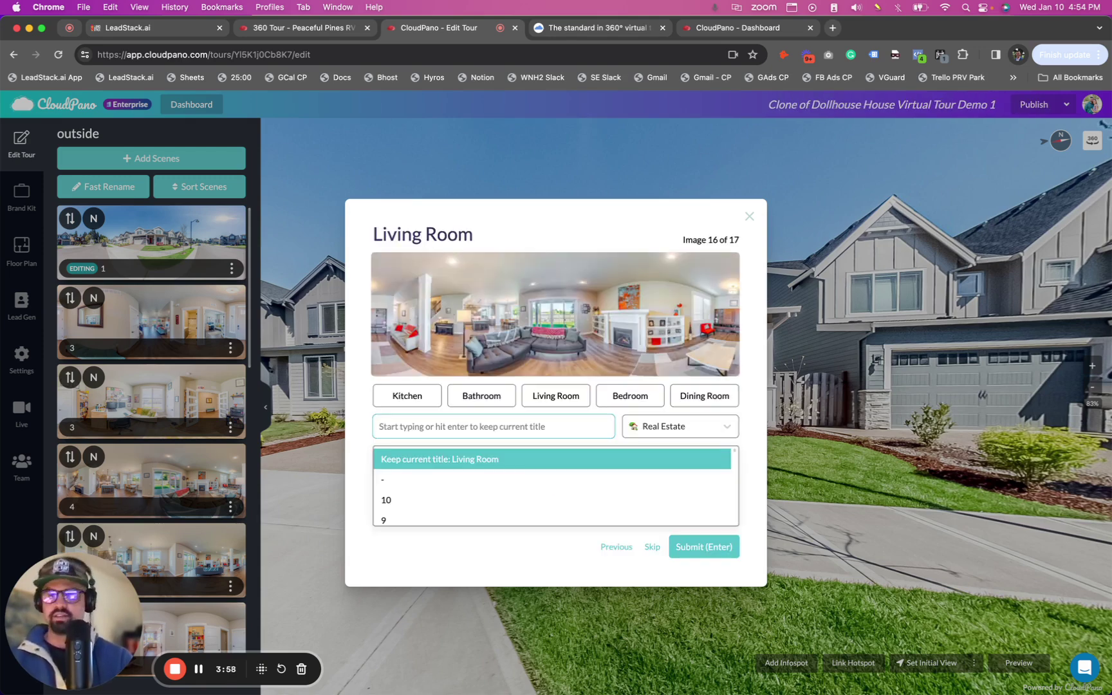
pyautogui.write('-')
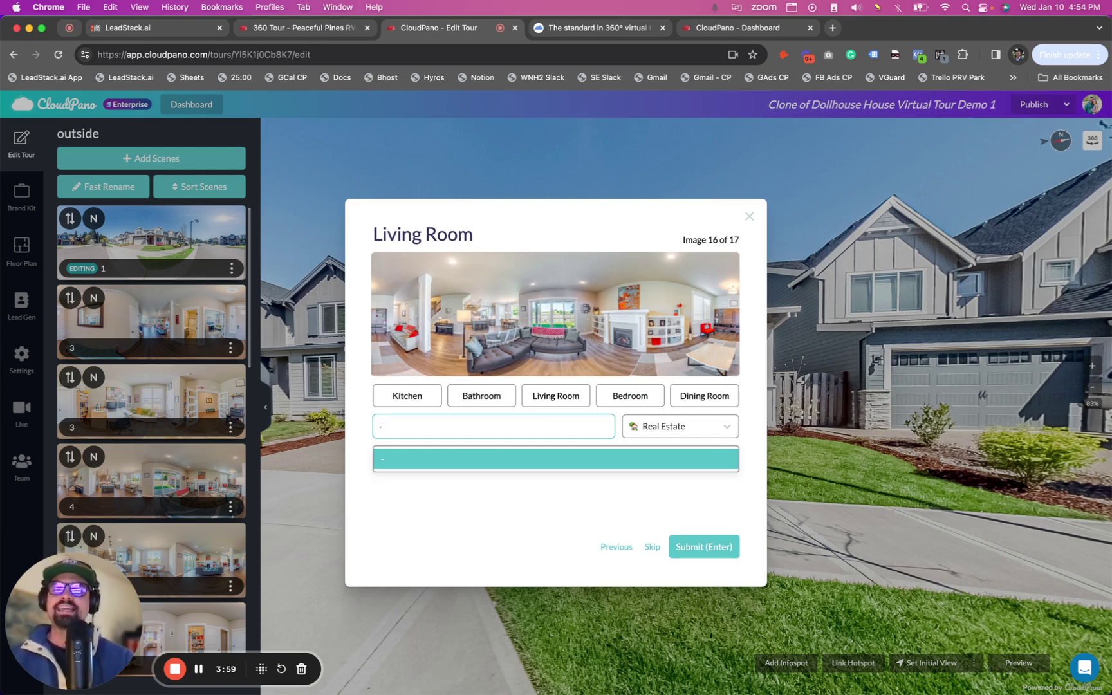
pyautogui.press('Return')
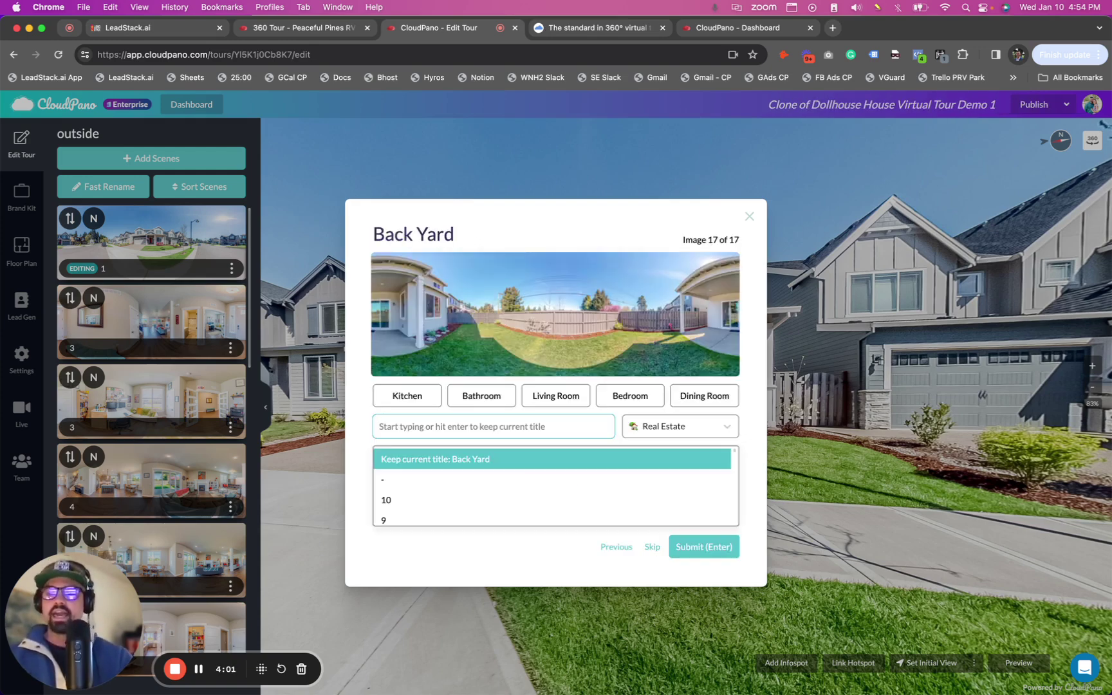
pyautogui.press('Return')
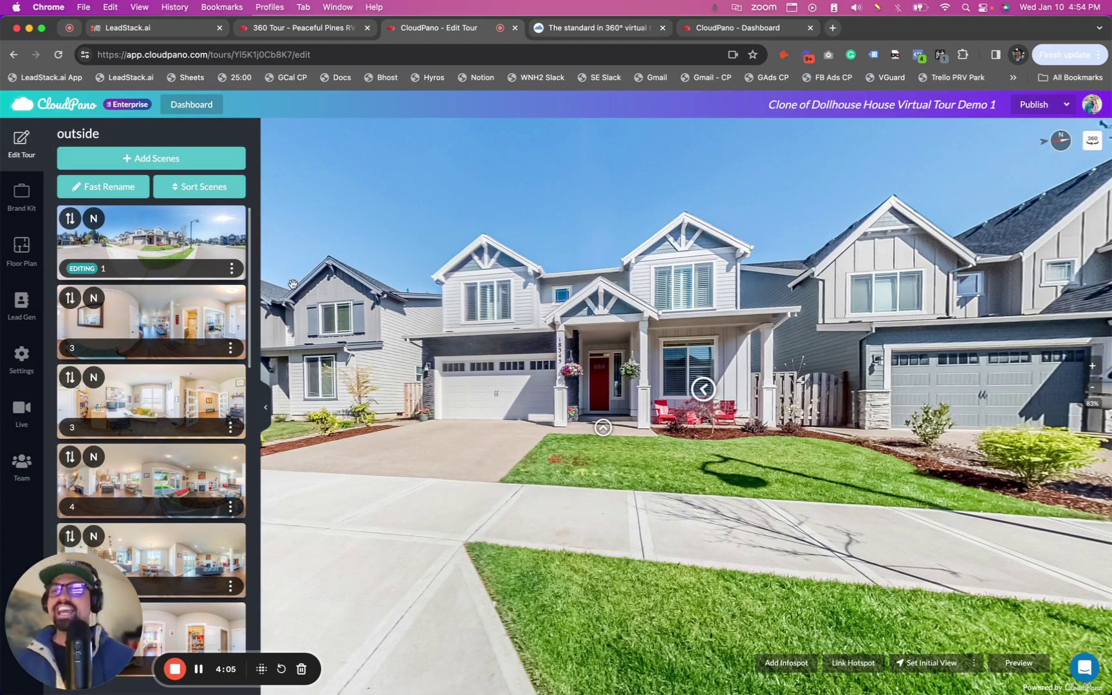
# - Change the second scene's name from '3' to '2' in the scene list
pyautogui.scroll(-2, 109, 307)
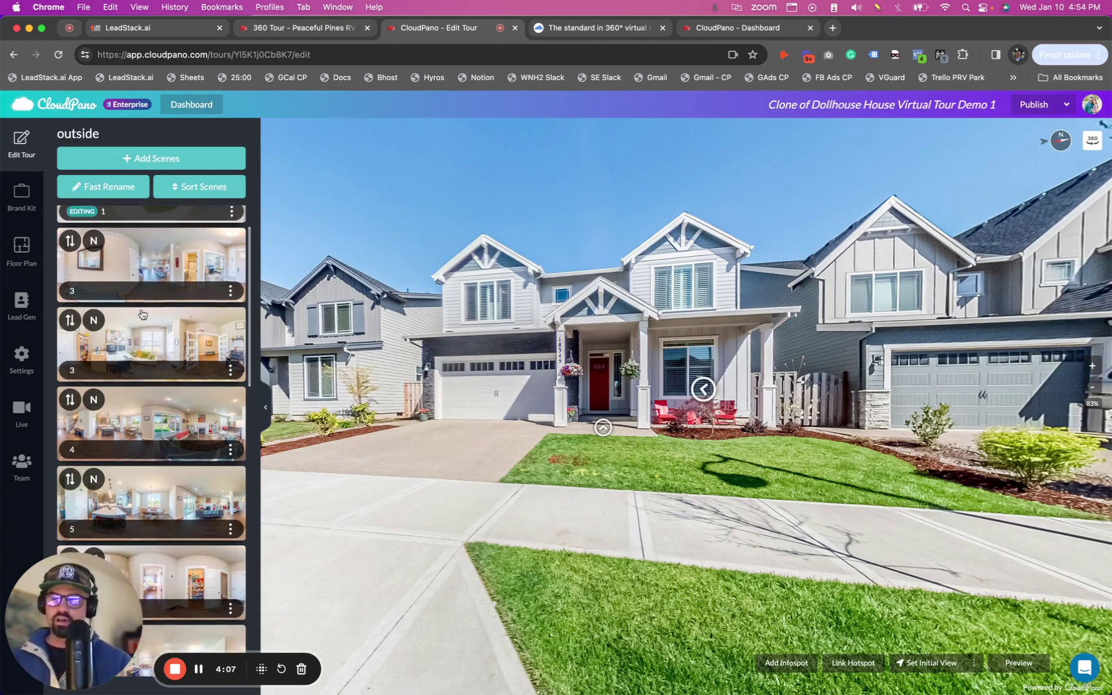
pyautogui.click(108, 307)
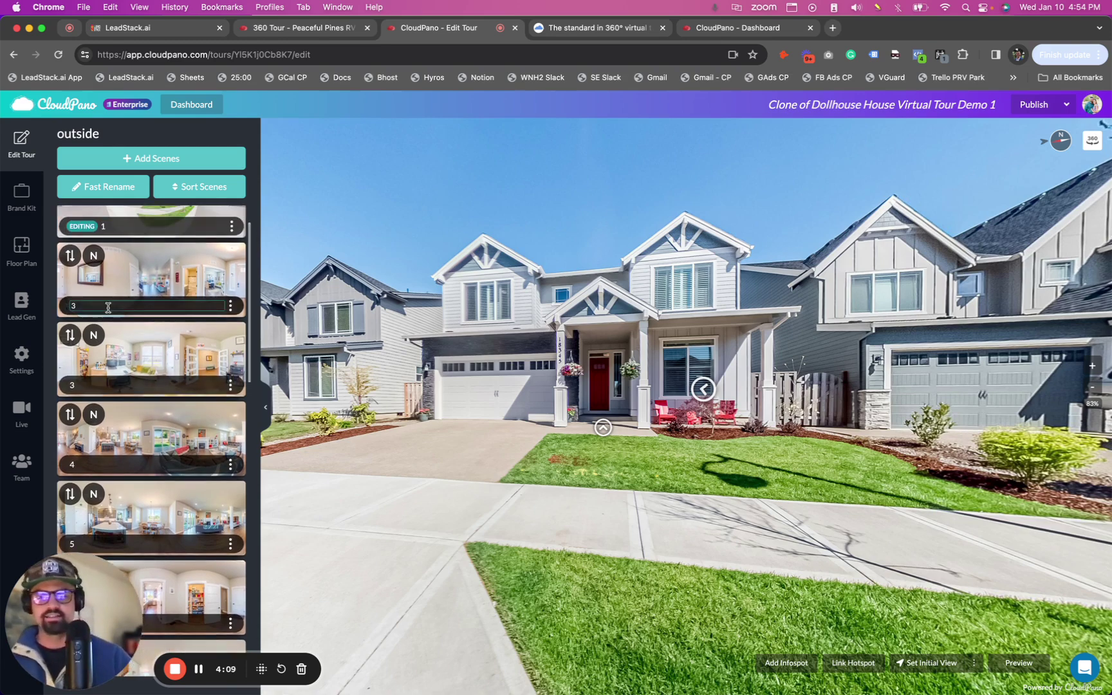
pyautogui.doubleClick(108, 307)
pyautogui.press('Return')
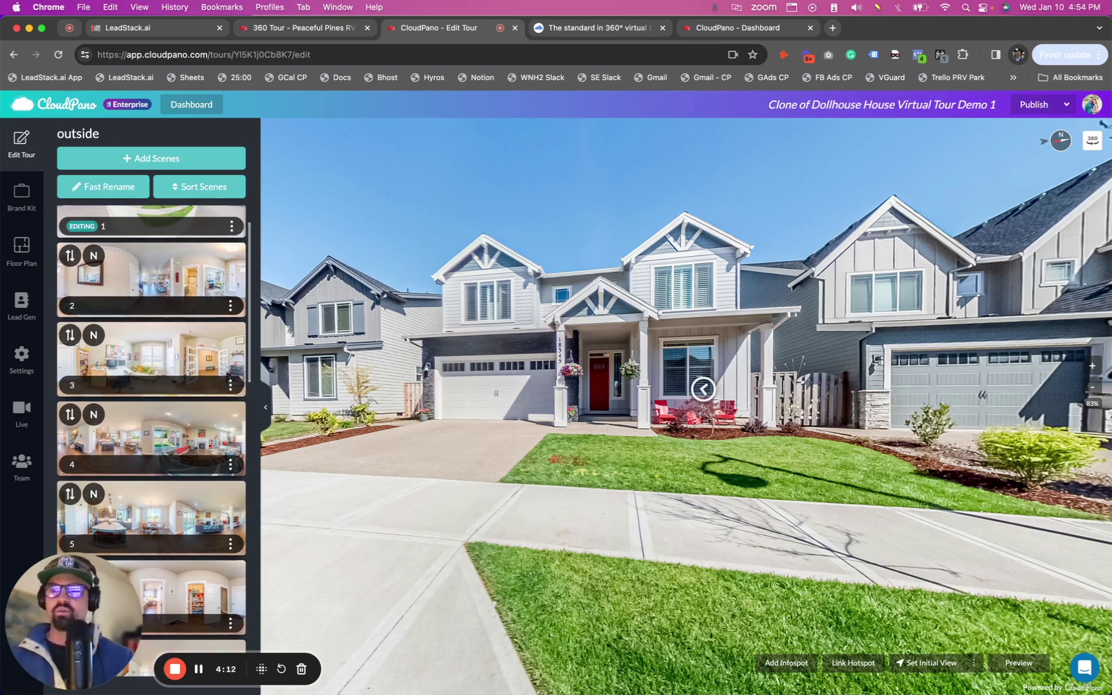
pyautogui.scroll(-10, 108, 309)
pyautogui.scroll(-3, 108, 312)
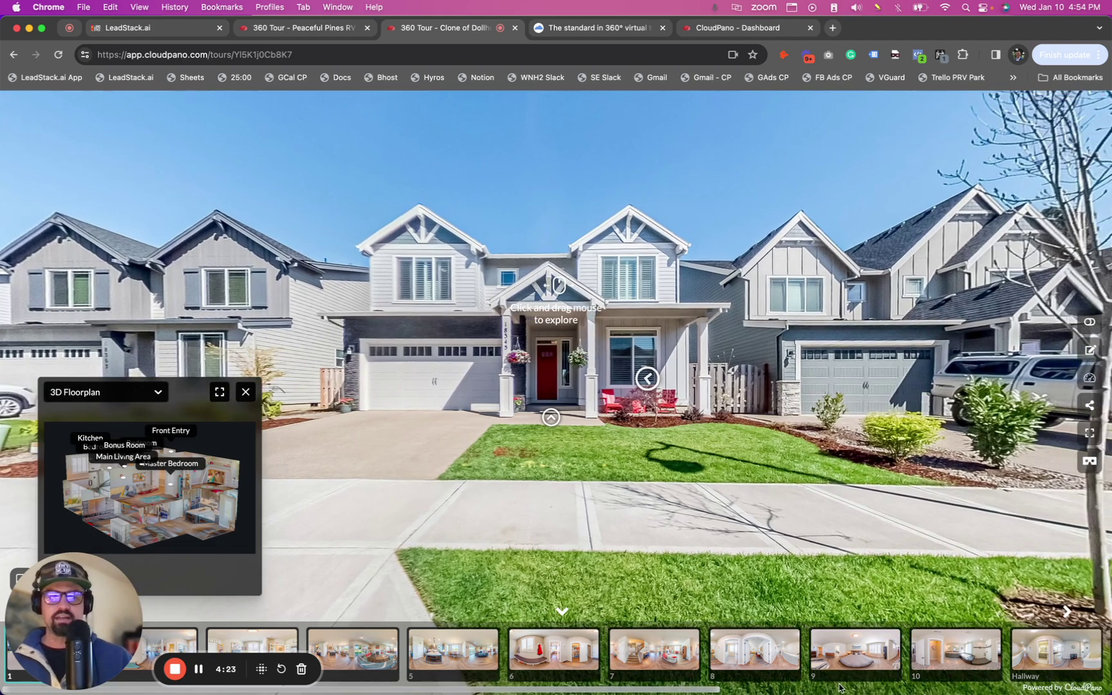
# - Scroll through the scene thumbnail strip in the tour preview
pyautogui.hscroll(5, 847, 664)
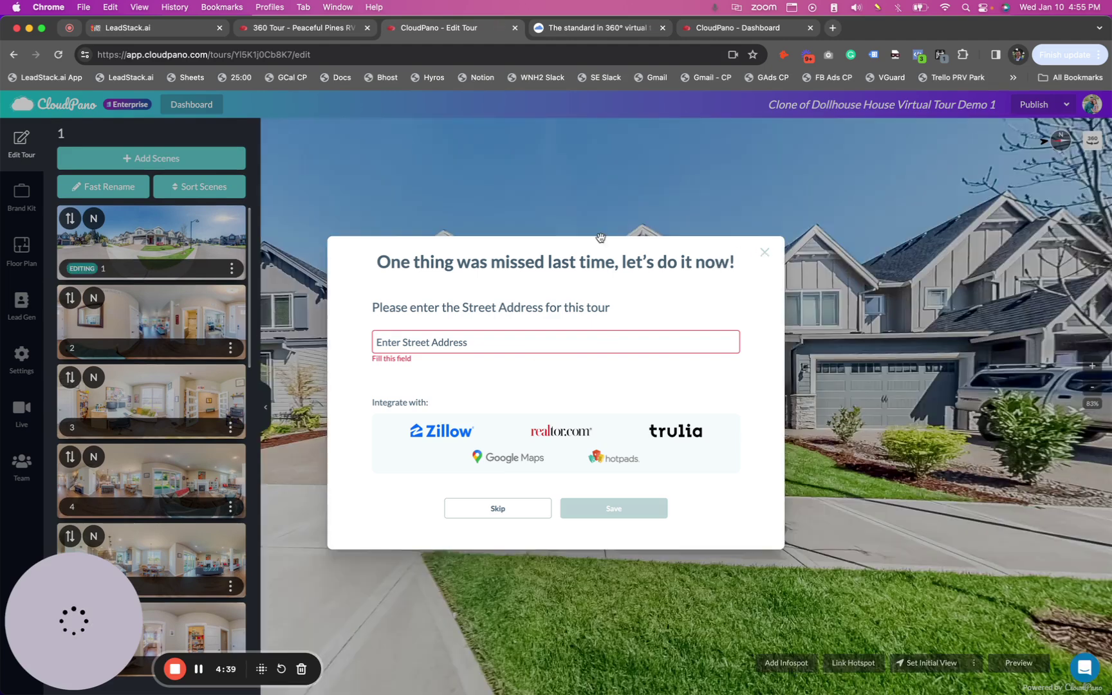
# - Dismiss the street address prompt, start Fast Rename, and title scene 1 'Outside'
pyautogui.click(764, 252)
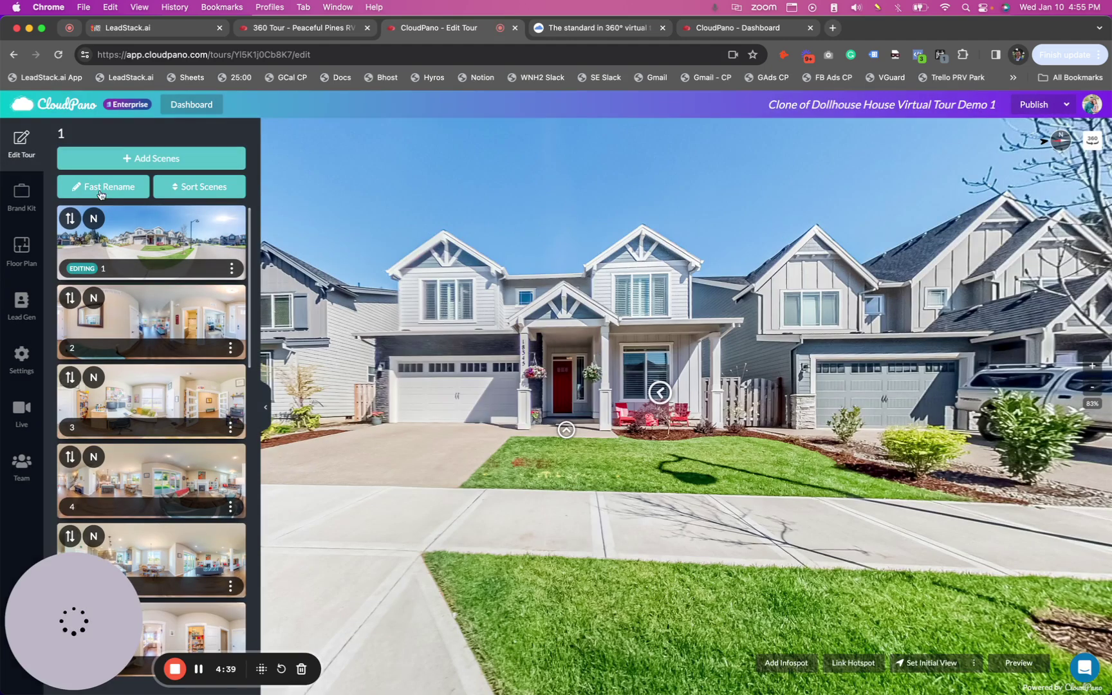
pyautogui.click(107, 188)
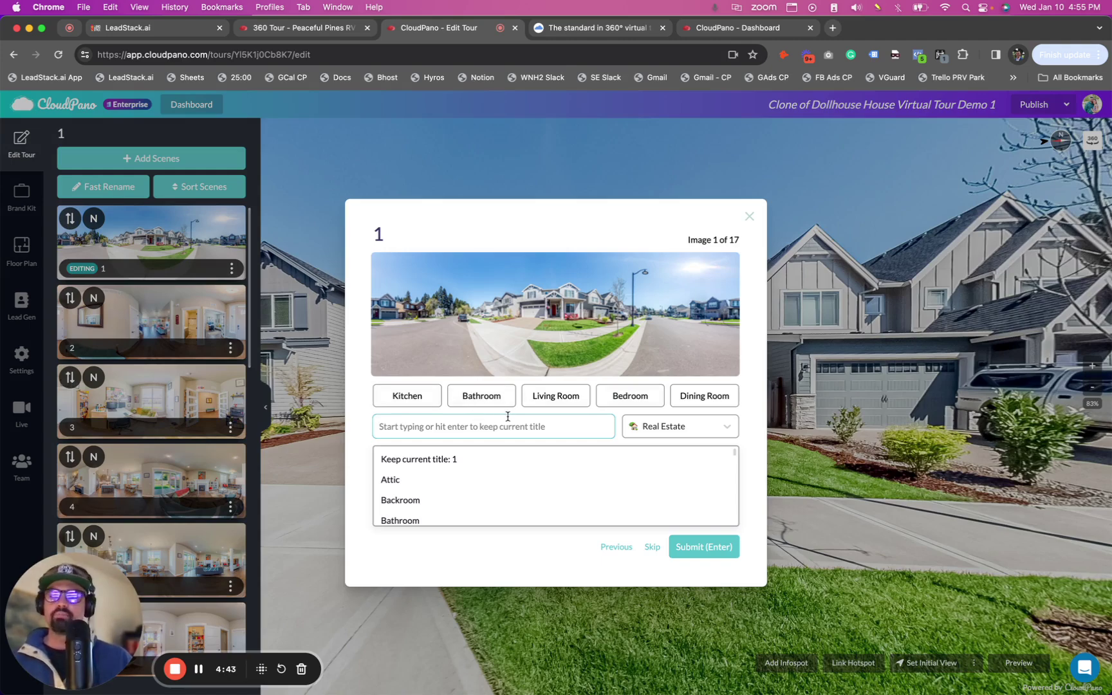
pyautogui.write('ou')
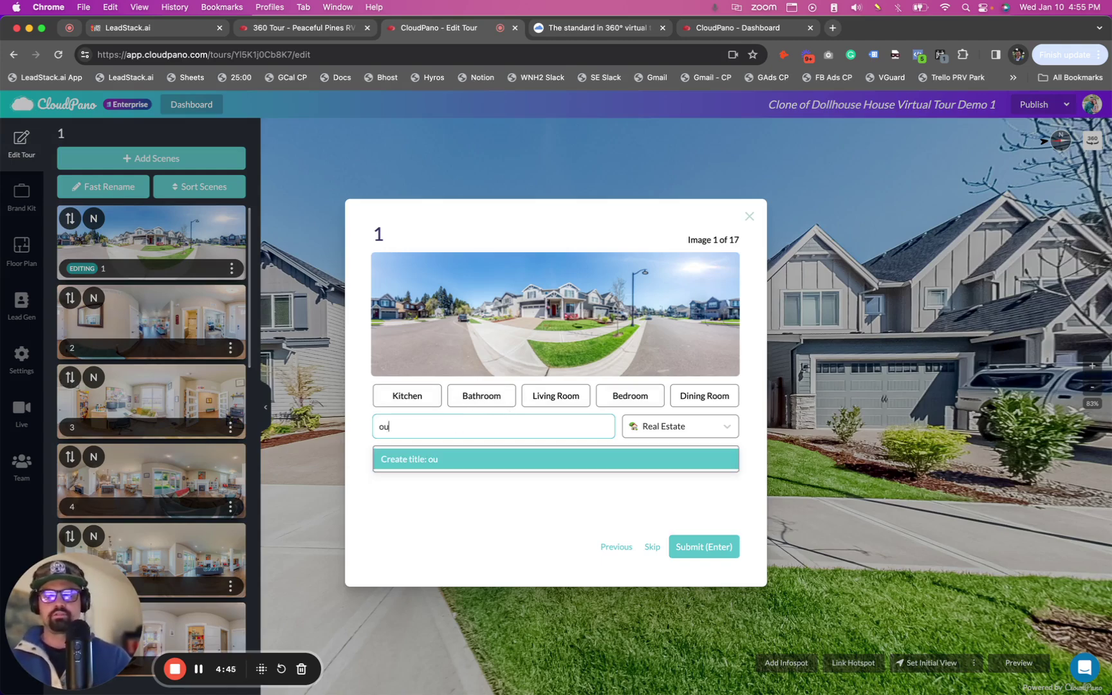
pyautogui.press('BackSpace')
pyautogui.press('BackSpace')
pyautogui.write('Ou')
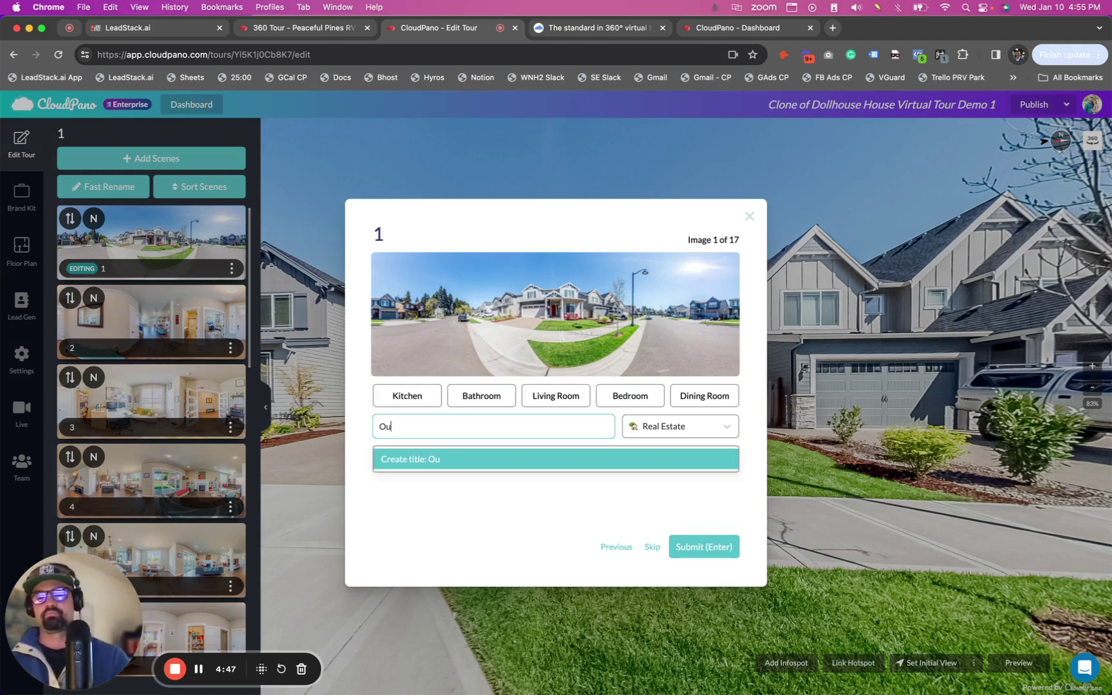
pyautogui.write('tside')
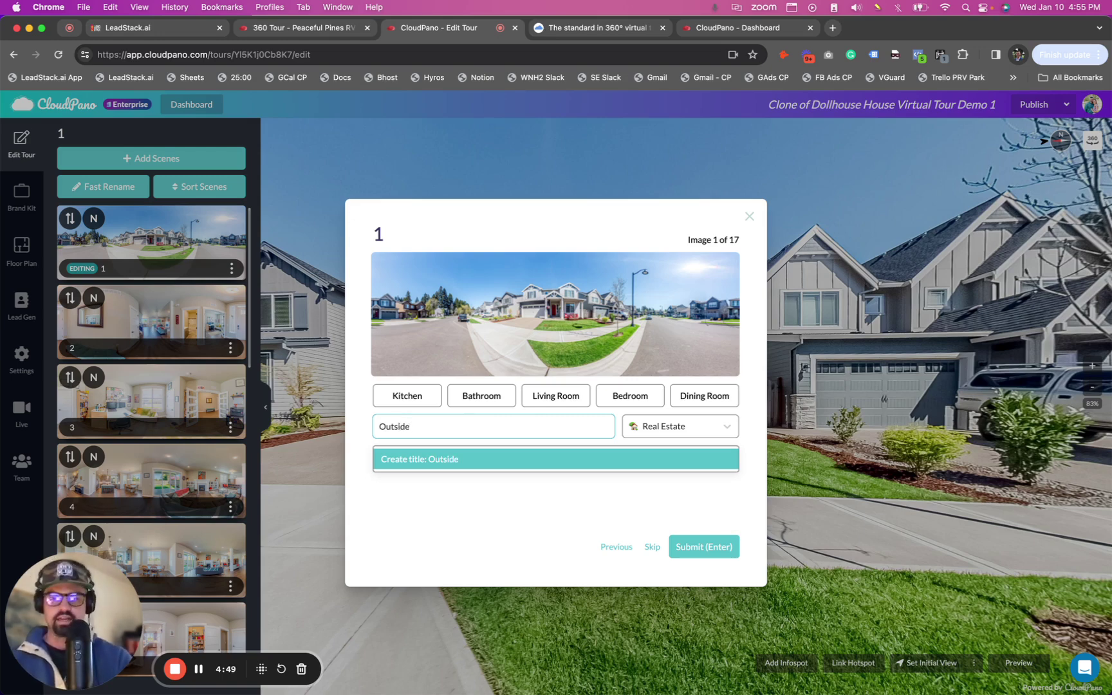
pyautogui.press('Return')
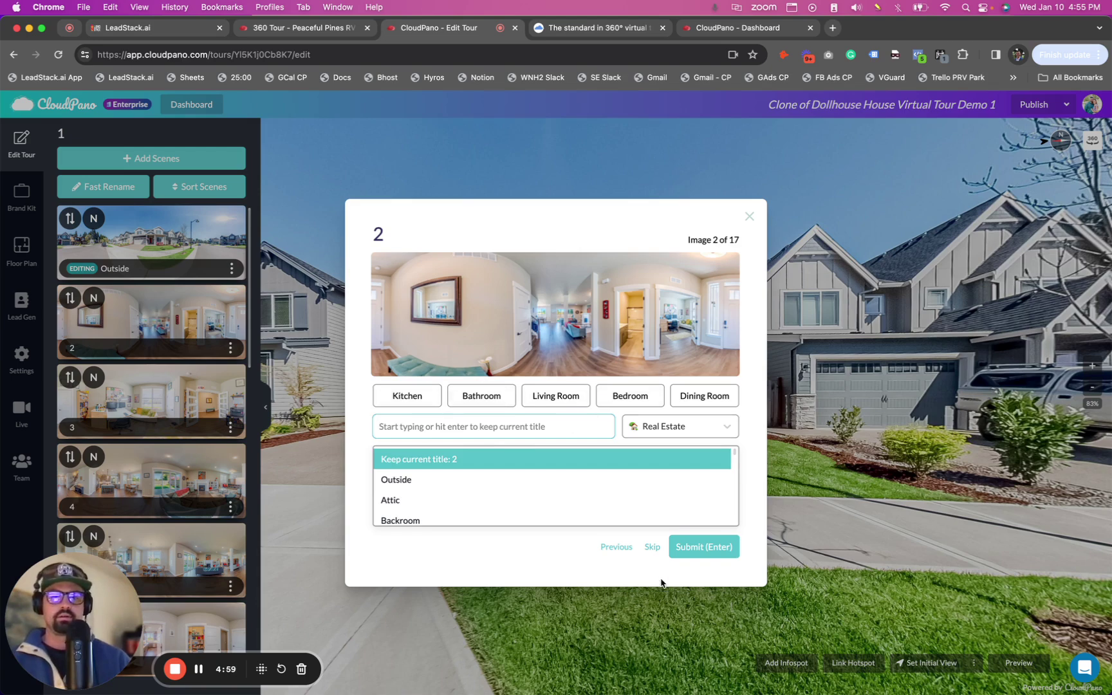
# - Skip scene 2, then title scenes 3–6 Outside, Living Room, Kitchen and Closet
pyautogui.click(654, 547)
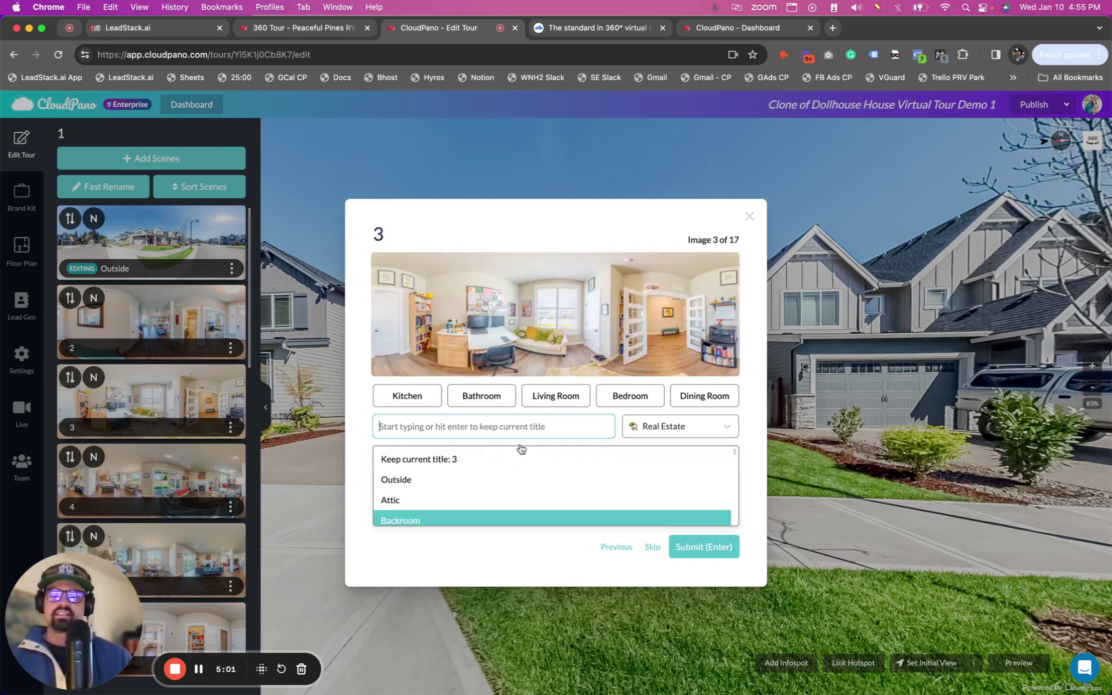
pyautogui.click(515, 479)
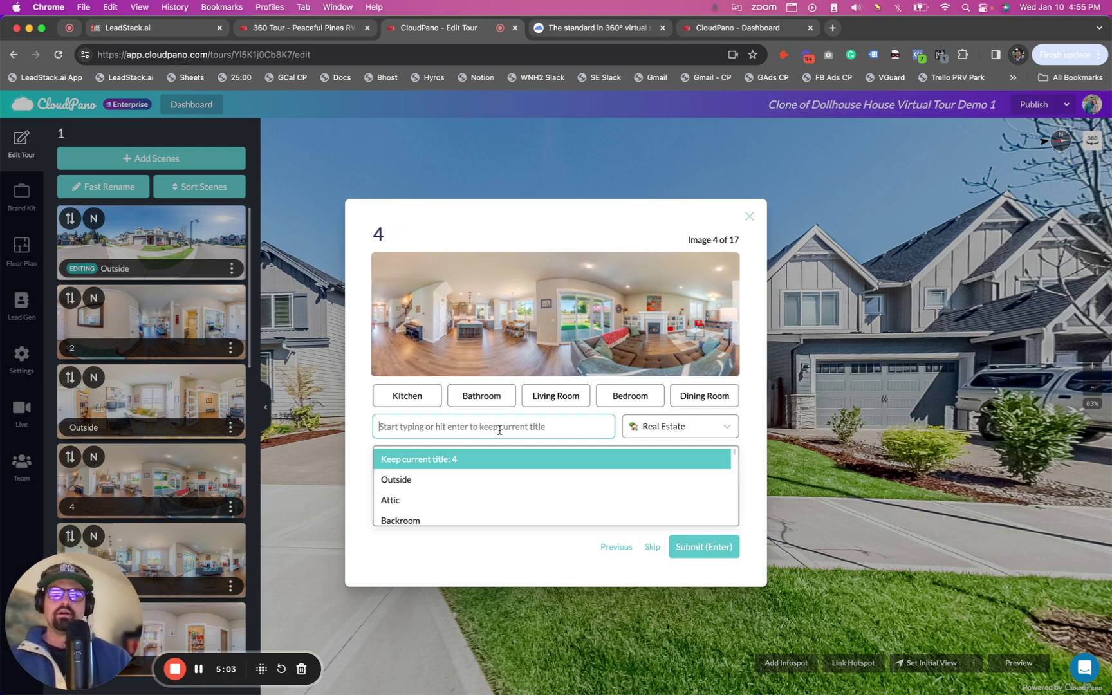
pyautogui.click(555, 396)
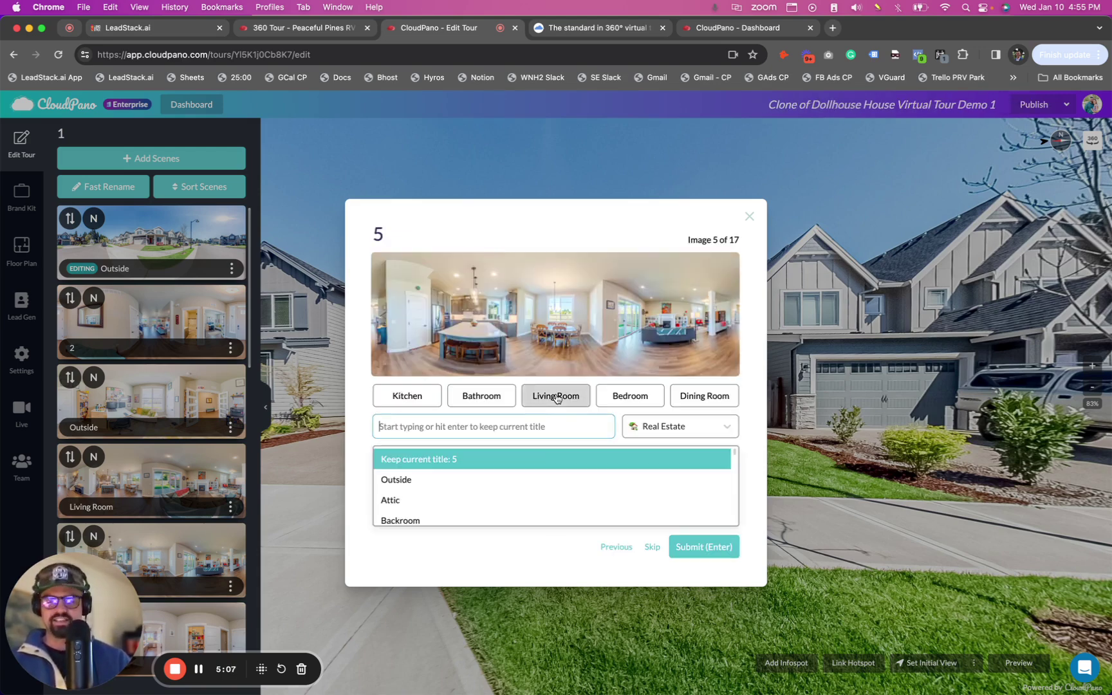
pyautogui.click(404, 405)
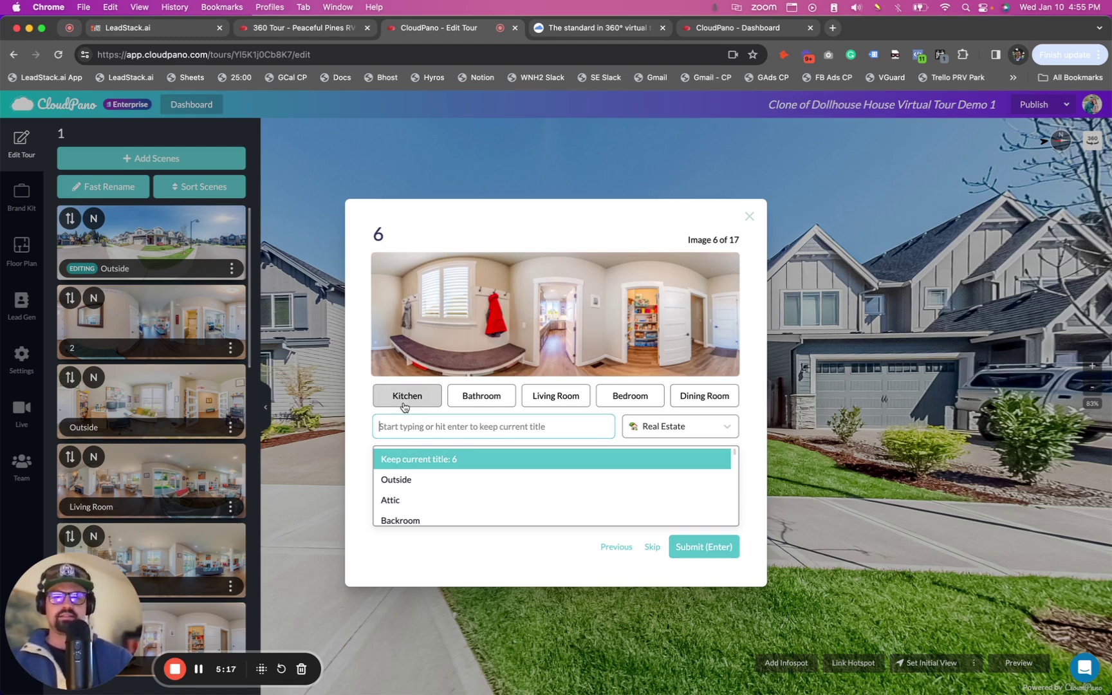
pyautogui.write('close')
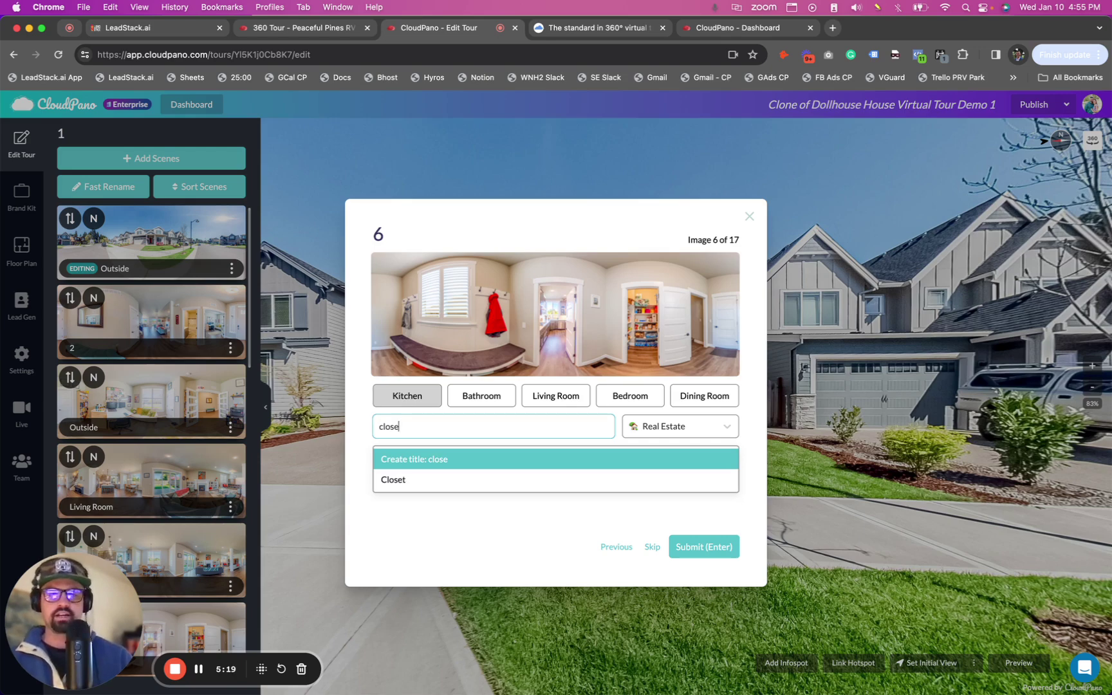
pyautogui.press('Return')
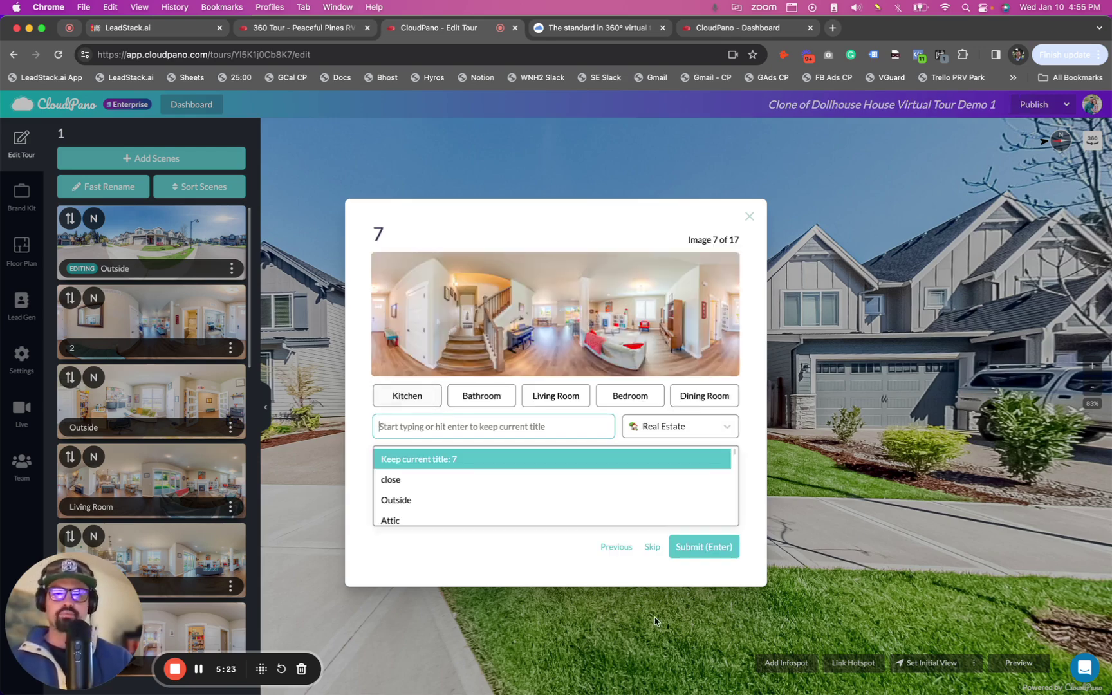
pyautogui.click(616, 547)
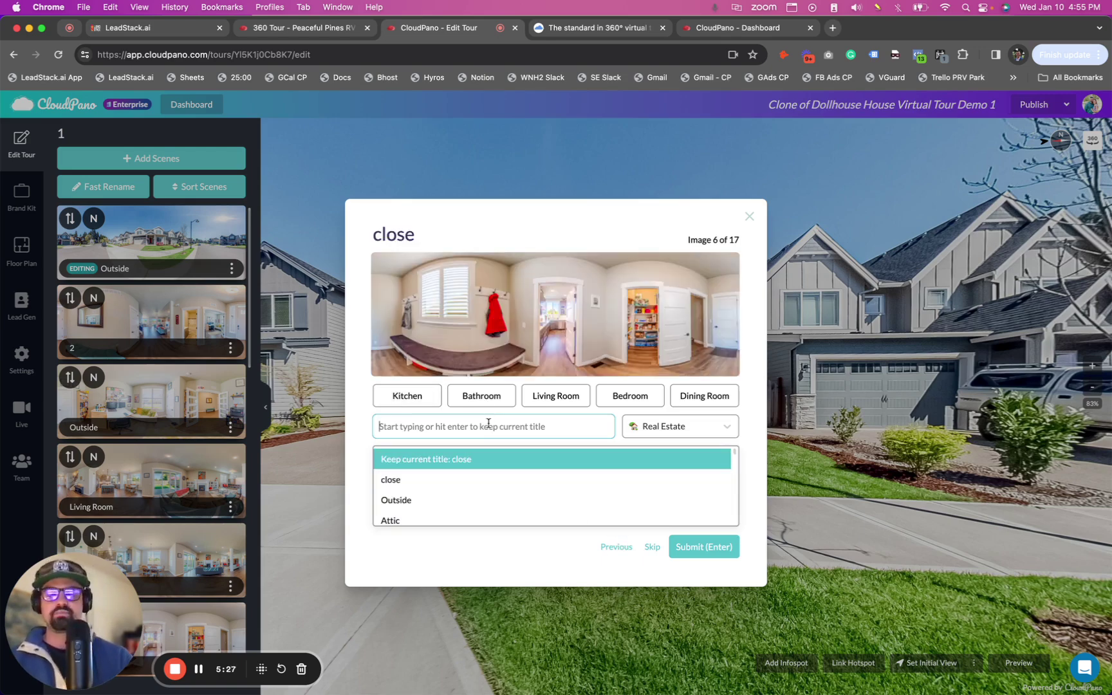
pyautogui.write('Clos')
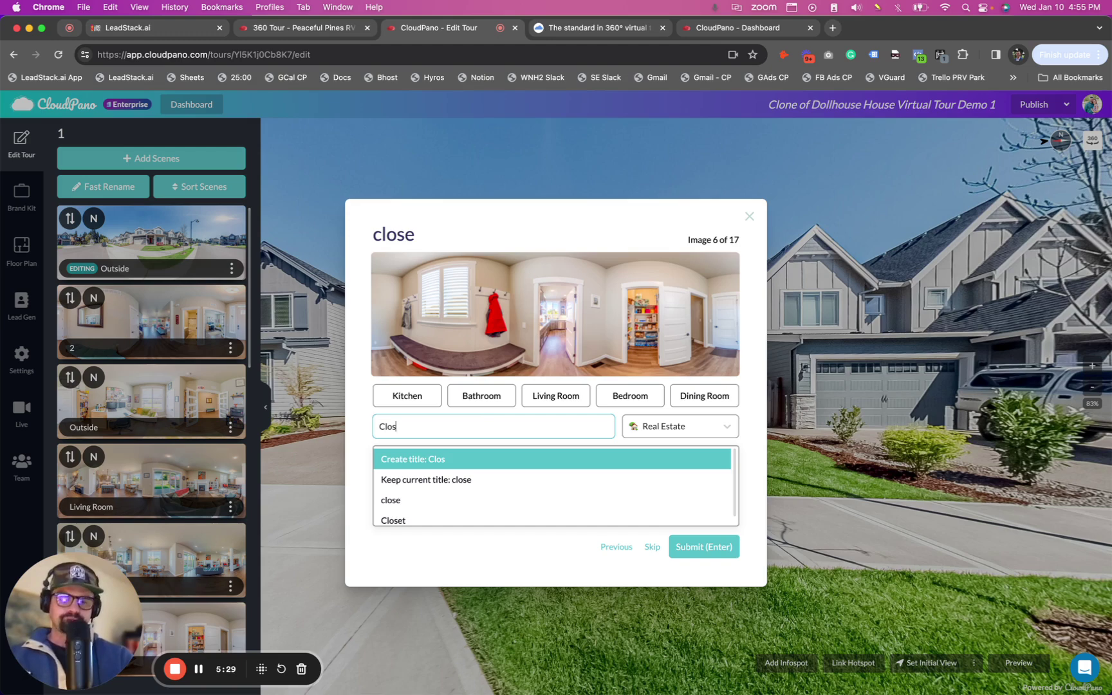
pyautogui.click(465, 521)
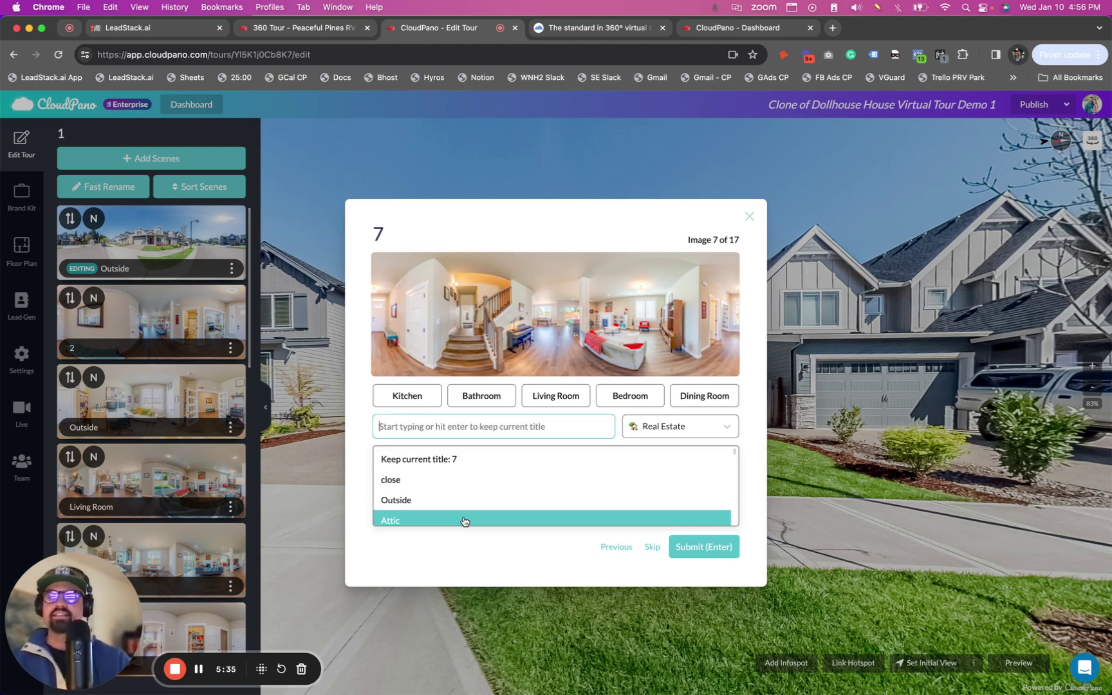
# - Title scene 7 'Family Room' and scene 8 'Hallway' from the suggestions
pyautogui.write('f')
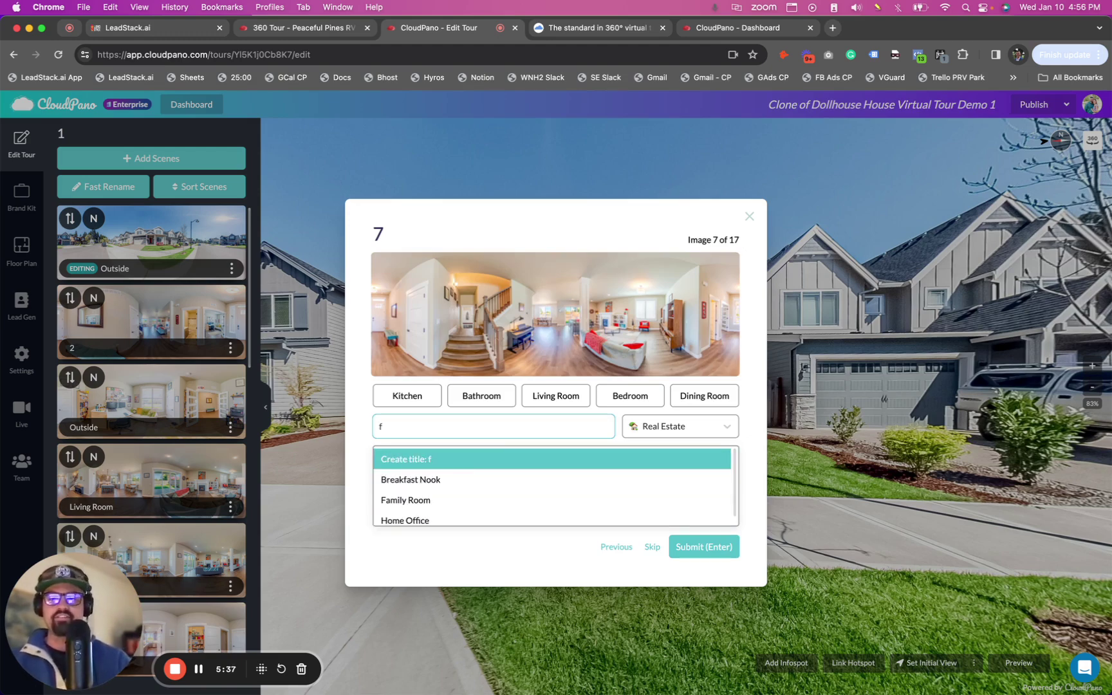
pyautogui.write('a')
pyautogui.press('BackSpace')
pyautogui.press('BackSpace')
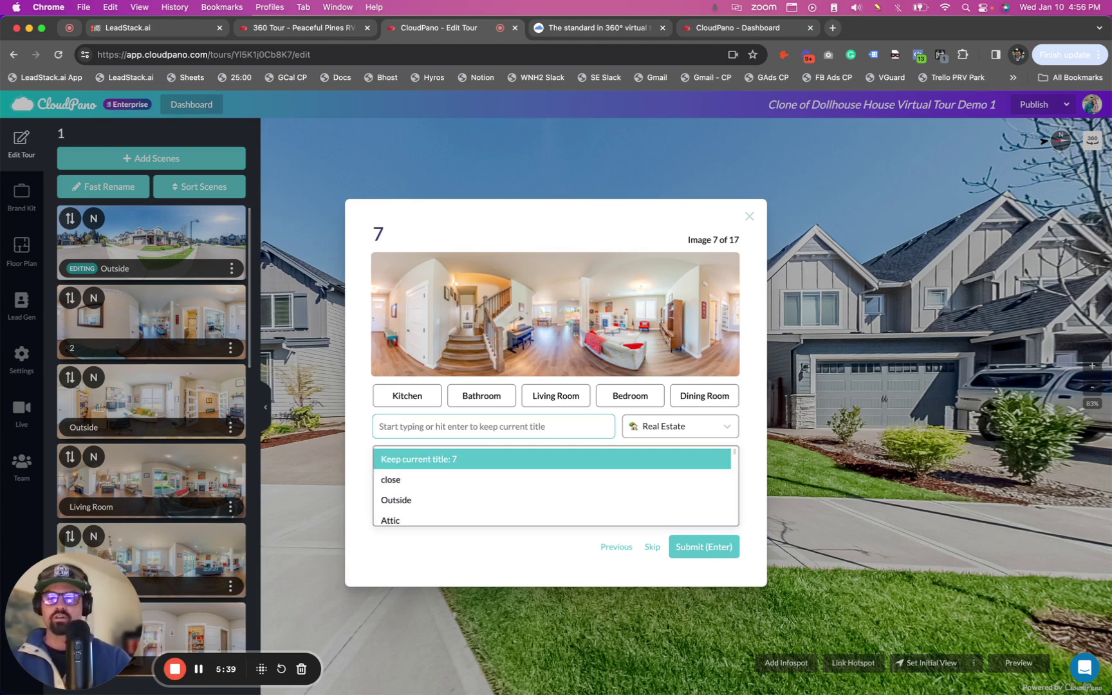
pyautogui.write('fam')
pyautogui.press('Down')
pyautogui.press('Return')
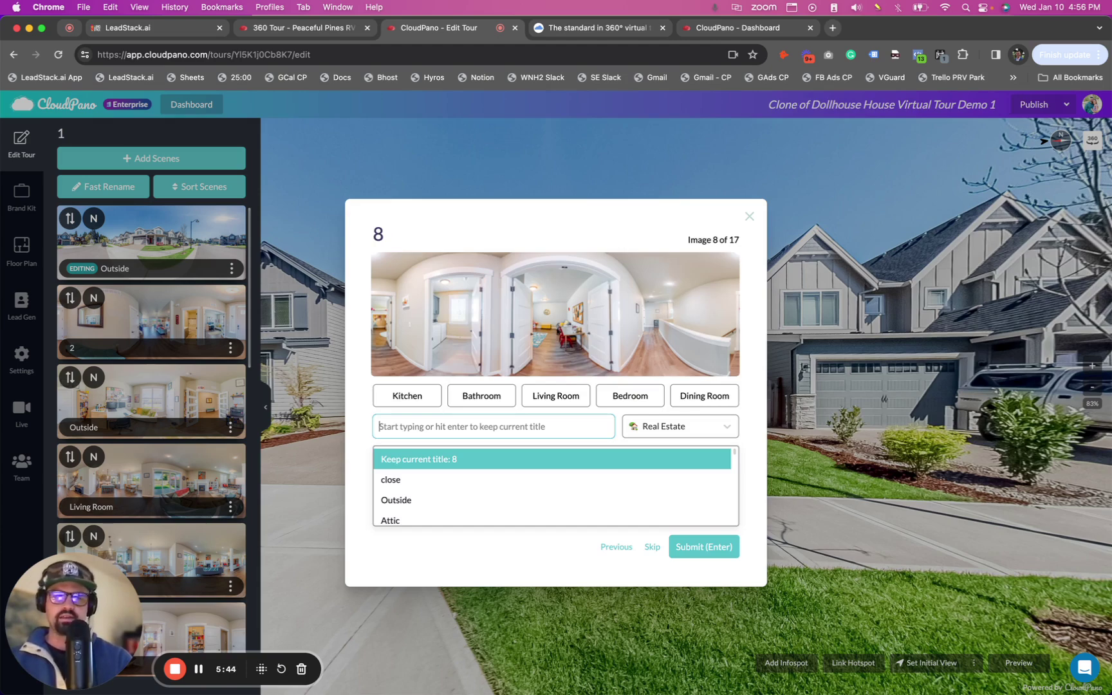
pyautogui.write('ha')
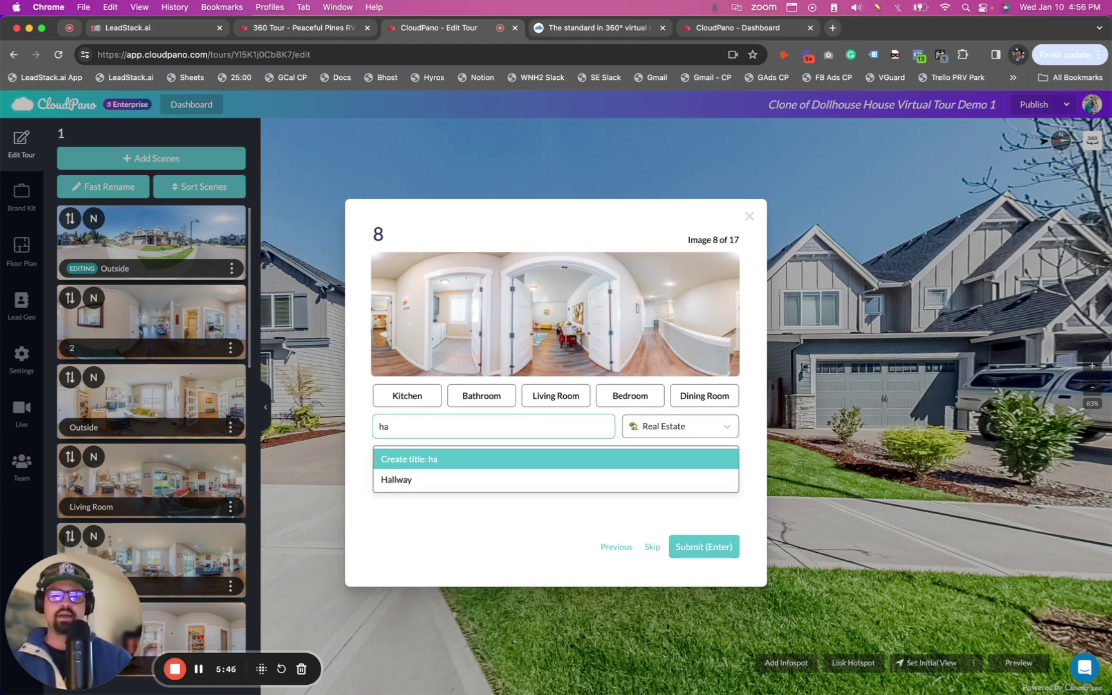
pyautogui.press('Down')
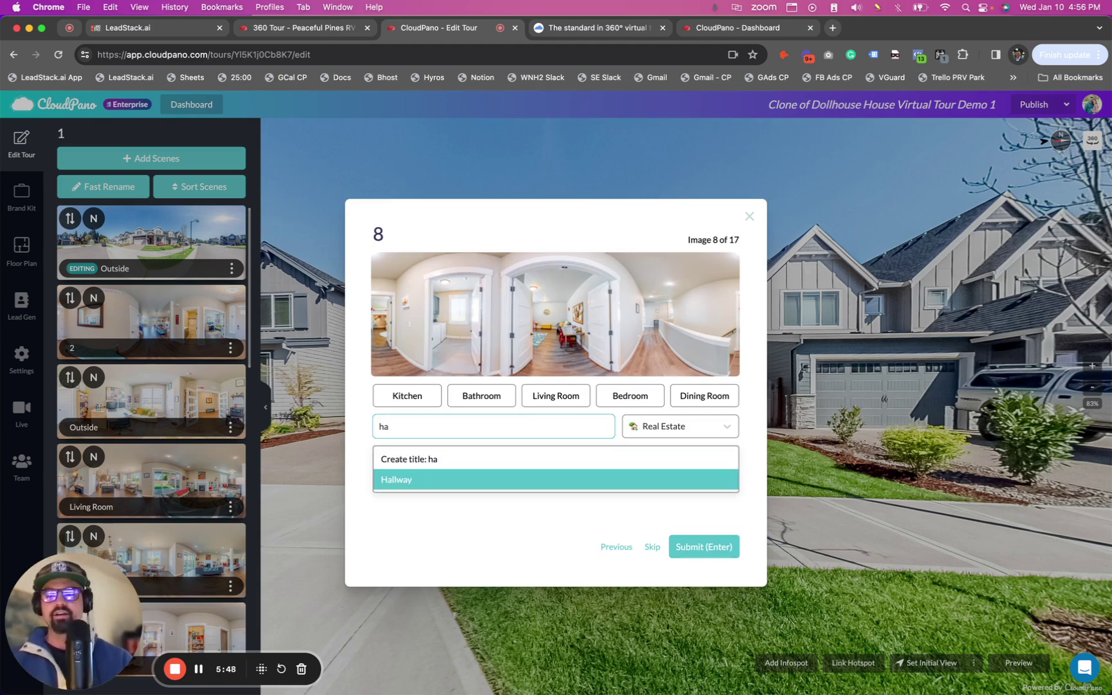
pyautogui.press('Return')
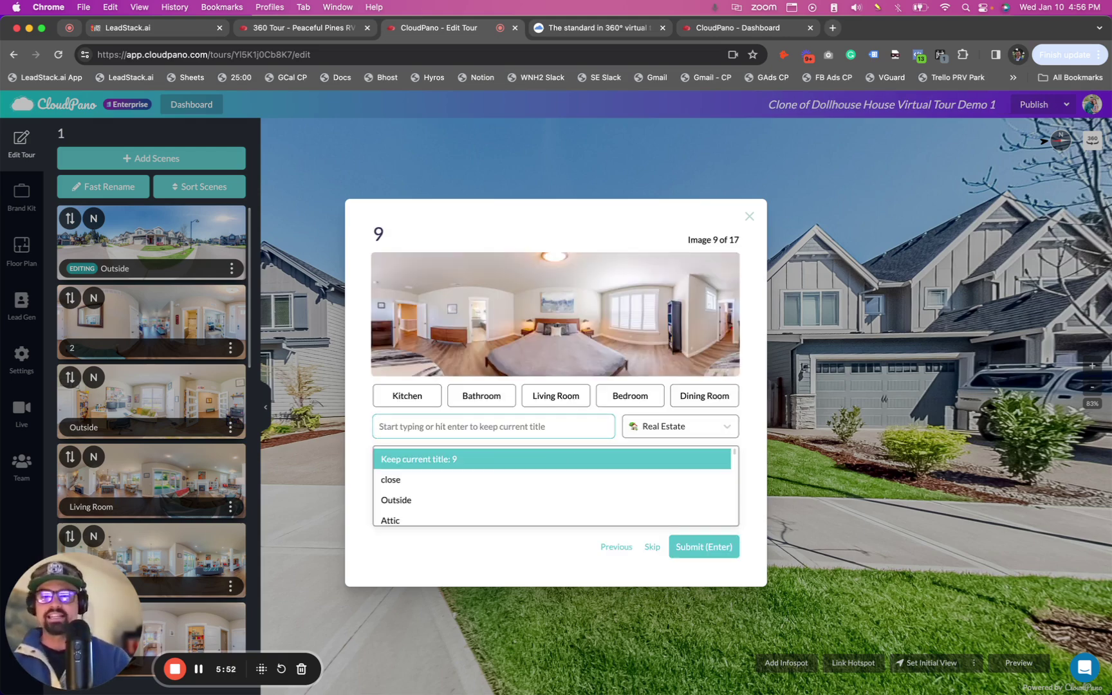
# - Title images 9–11 Bedroom, Bathroom and Hallway
pyautogui.click(641, 404)
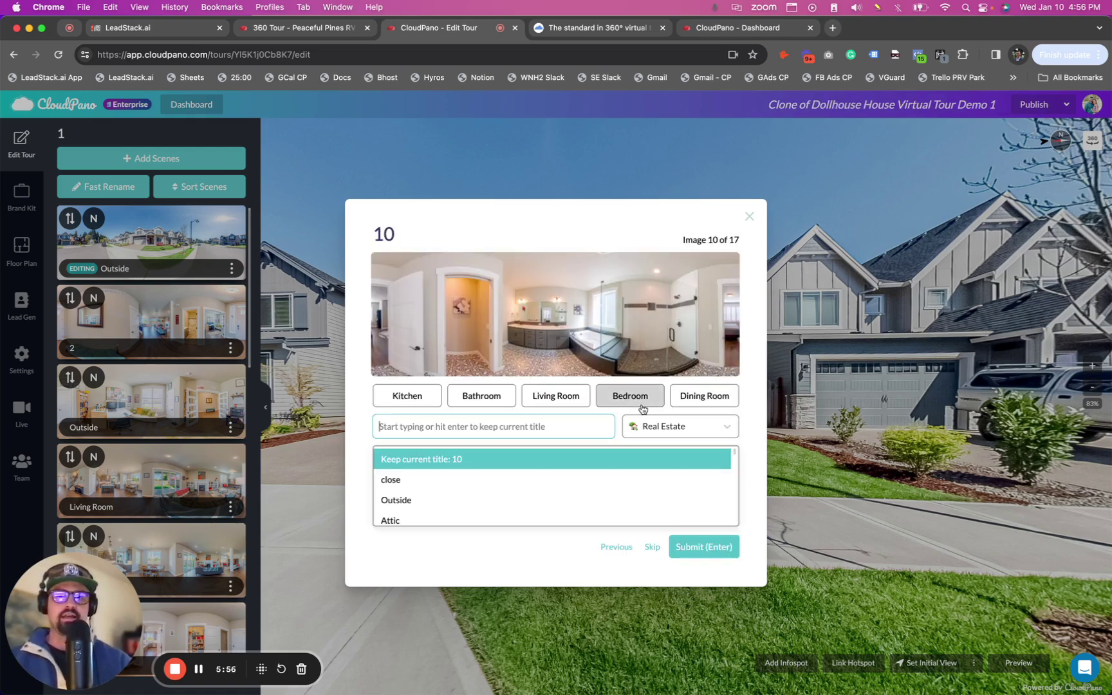
pyautogui.click(490, 403)
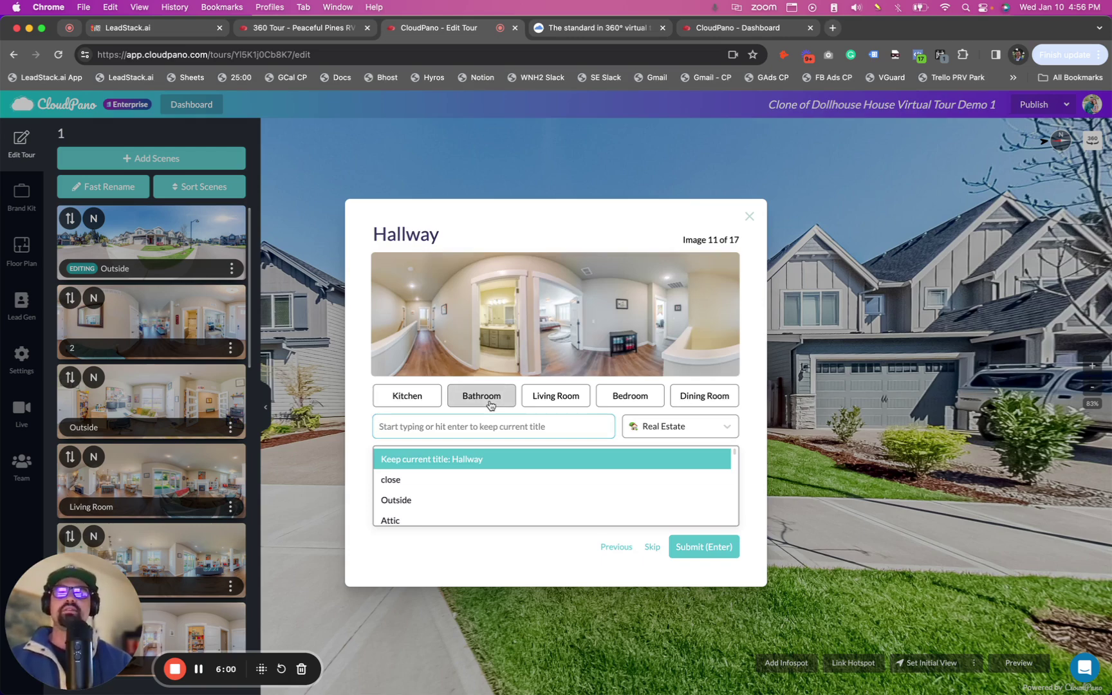
pyautogui.write('hall')
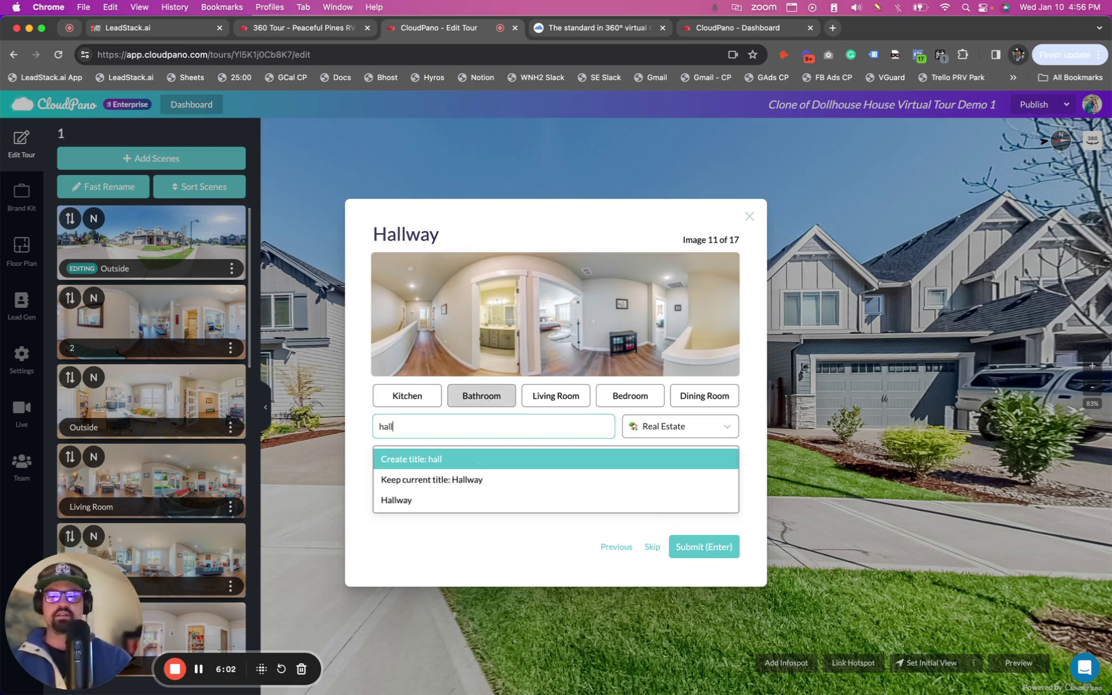
pyautogui.press('Down')
pyautogui.press('Down')
pyautogui.press('Return')
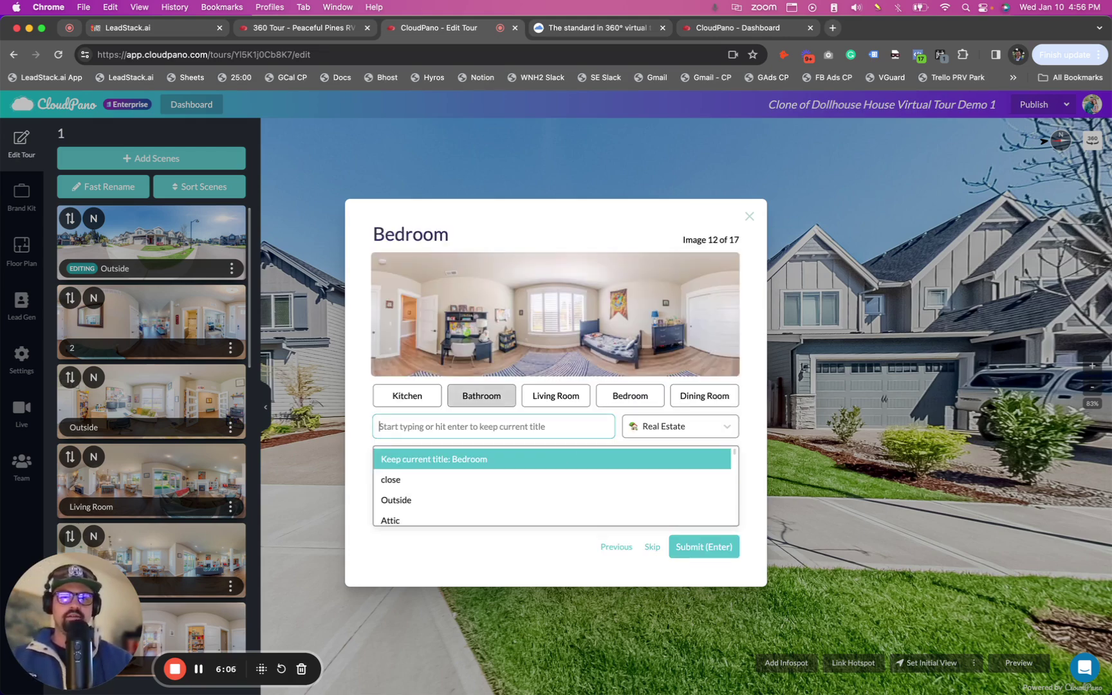
# - Title images 12–14 'Bedroom' and image 15 'Playroom'
pyautogui.click(636, 396)
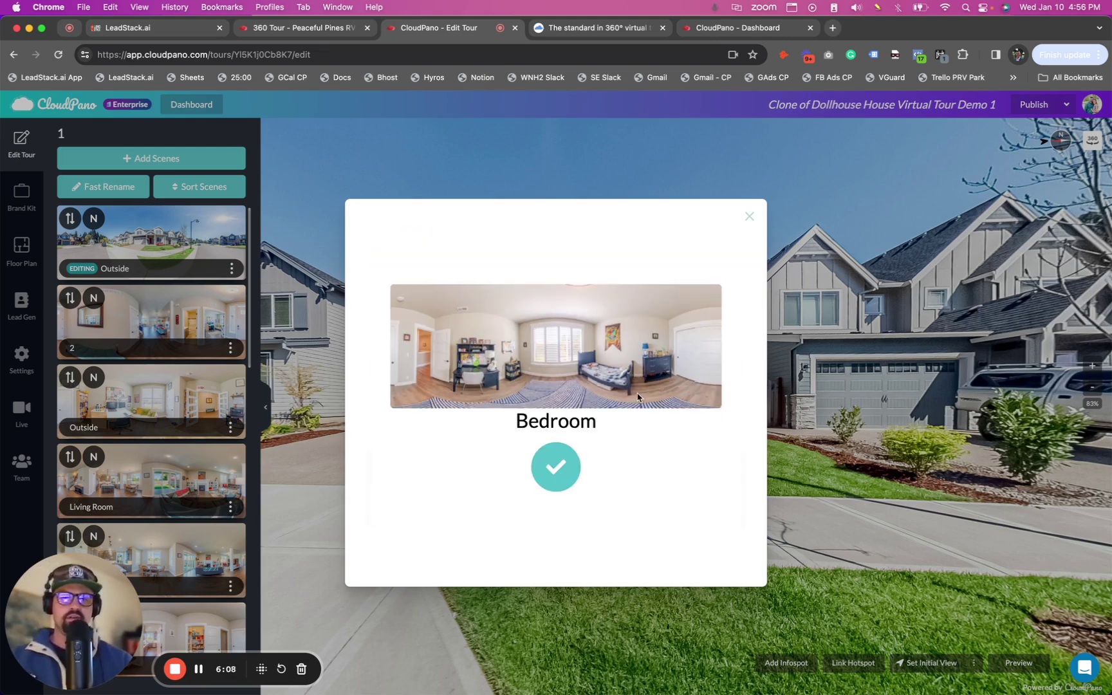
pyautogui.click(637, 397)
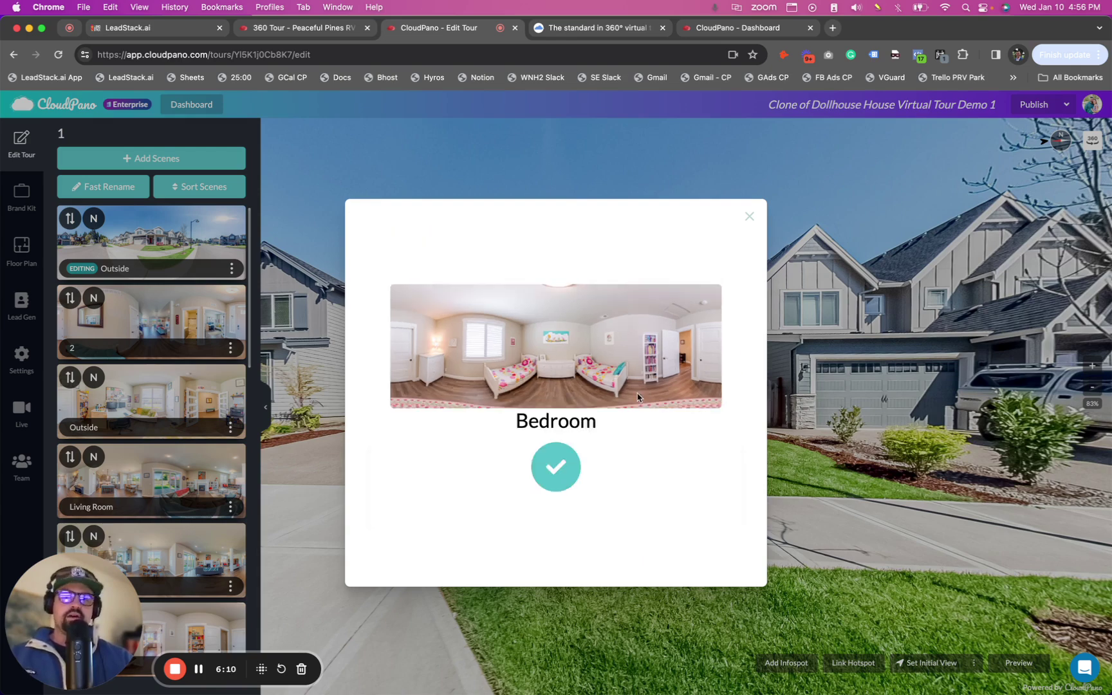
pyautogui.click(637, 397)
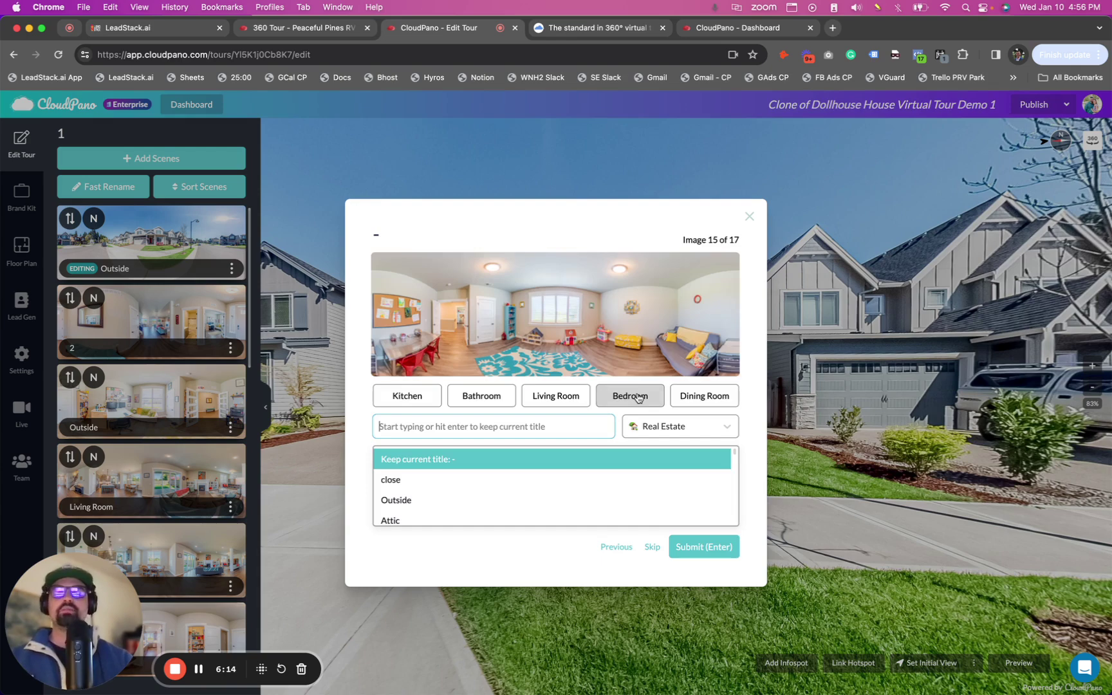
pyautogui.write('kids')
pyautogui.press('BackSpace')
pyautogui.press('BackSpace')
pyautogui.press('BackSpace')
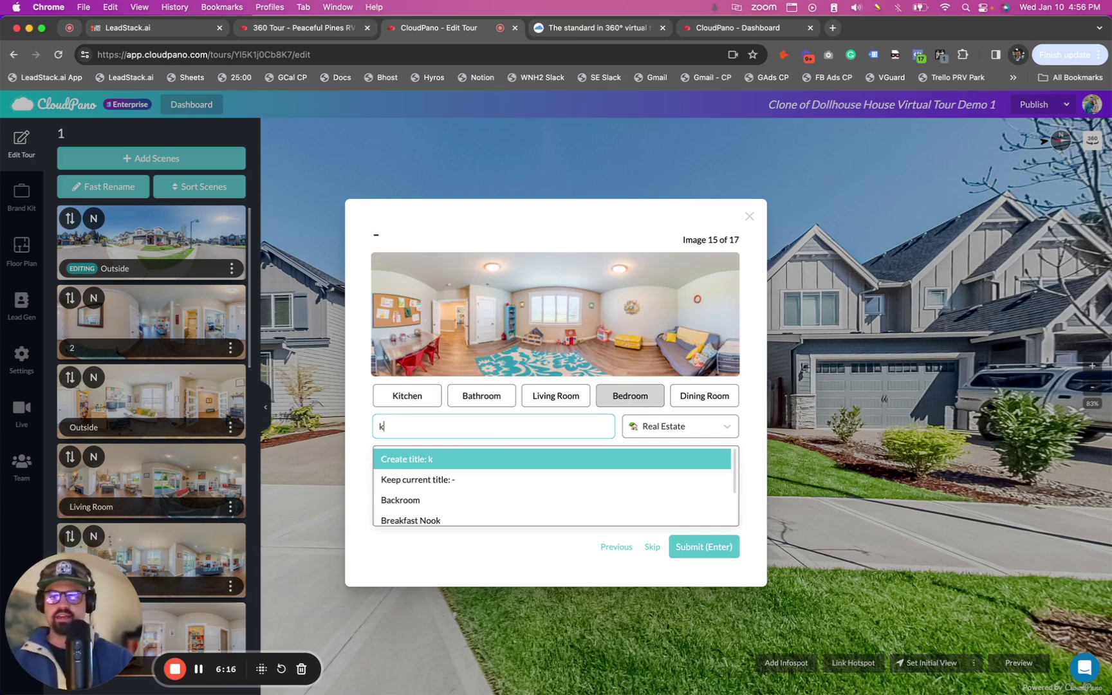
pyautogui.press('BackSpace')
pyautogui.write('k')
pyautogui.press('BackSpace')
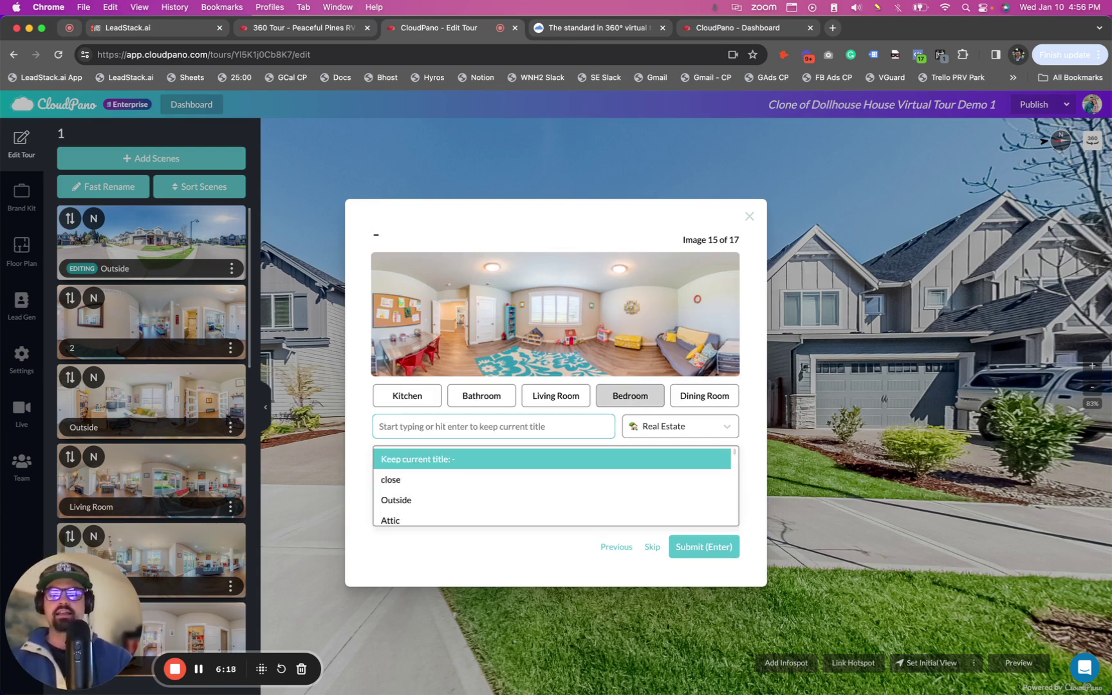
pyautogui.write('Pl')
pyautogui.press('Down')
pyautogui.press('Return')
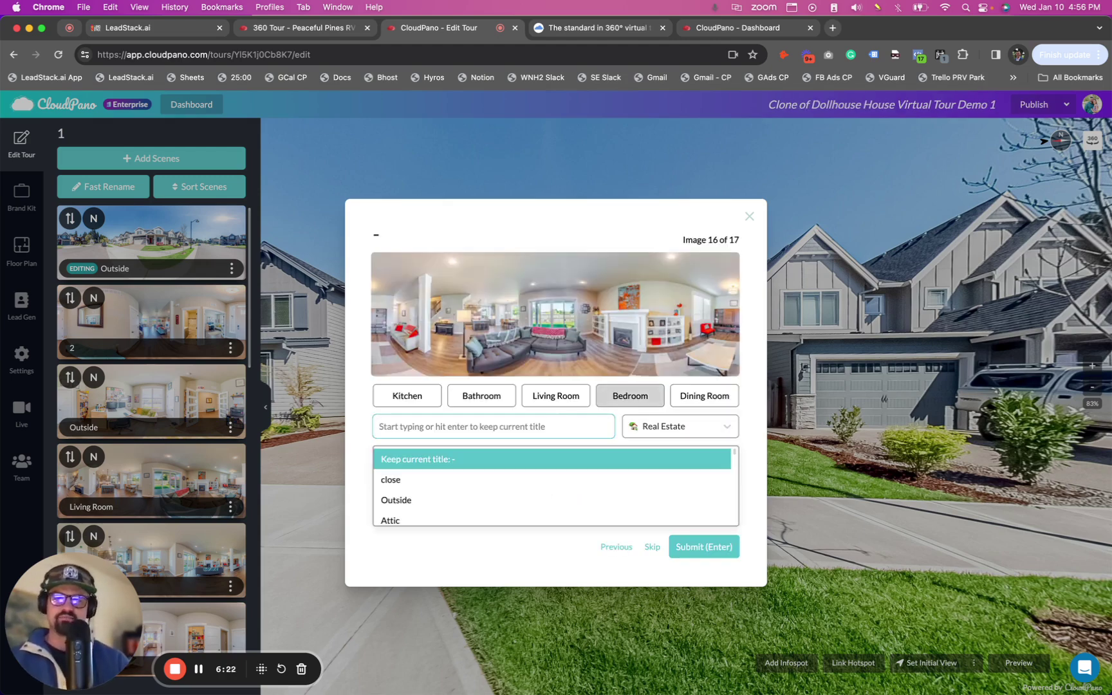
# - Title image 16 'Living Room' and create the new title 'back yard' for image 17
pyautogui.click(555, 399)
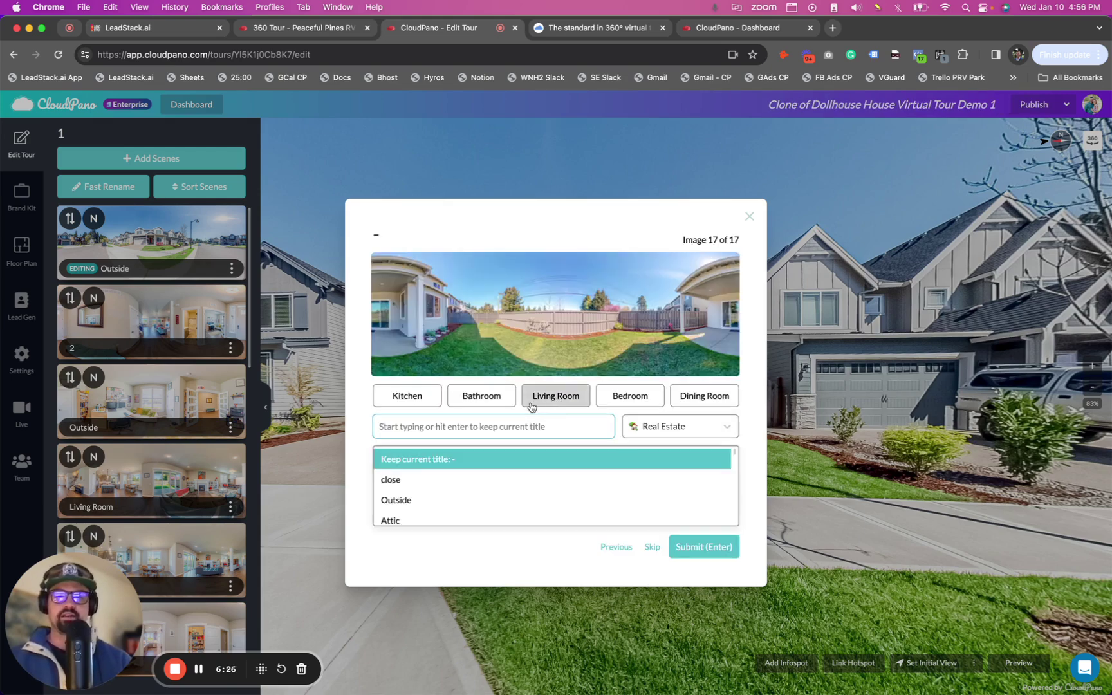
pyautogui.write('back')
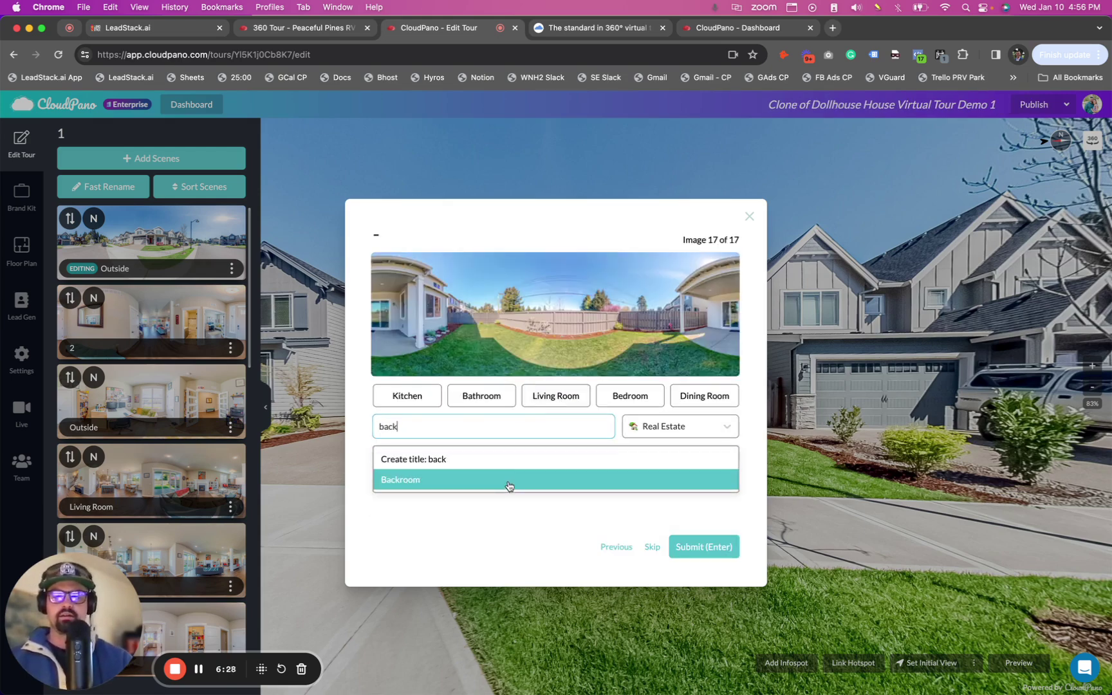
pyautogui.write(' yard')
pyautogui.click(497, 460)
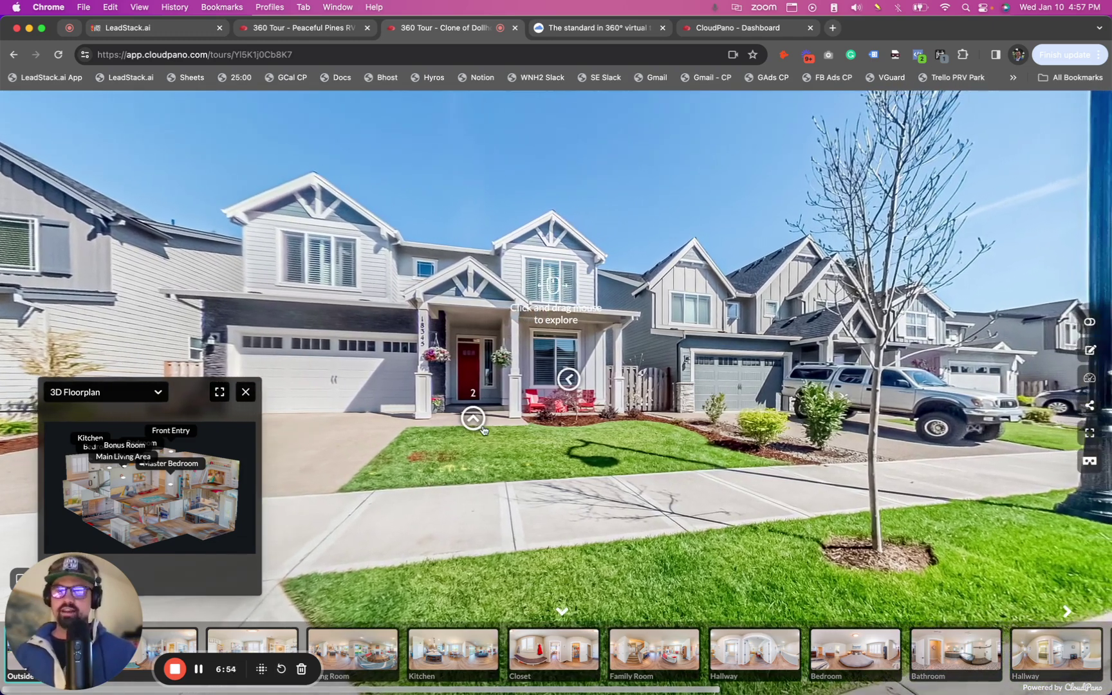
# - Jump to the kitchen scene via its hotspot and turn the panorama toward the kitchen island
pyautogui.click(555, 381)
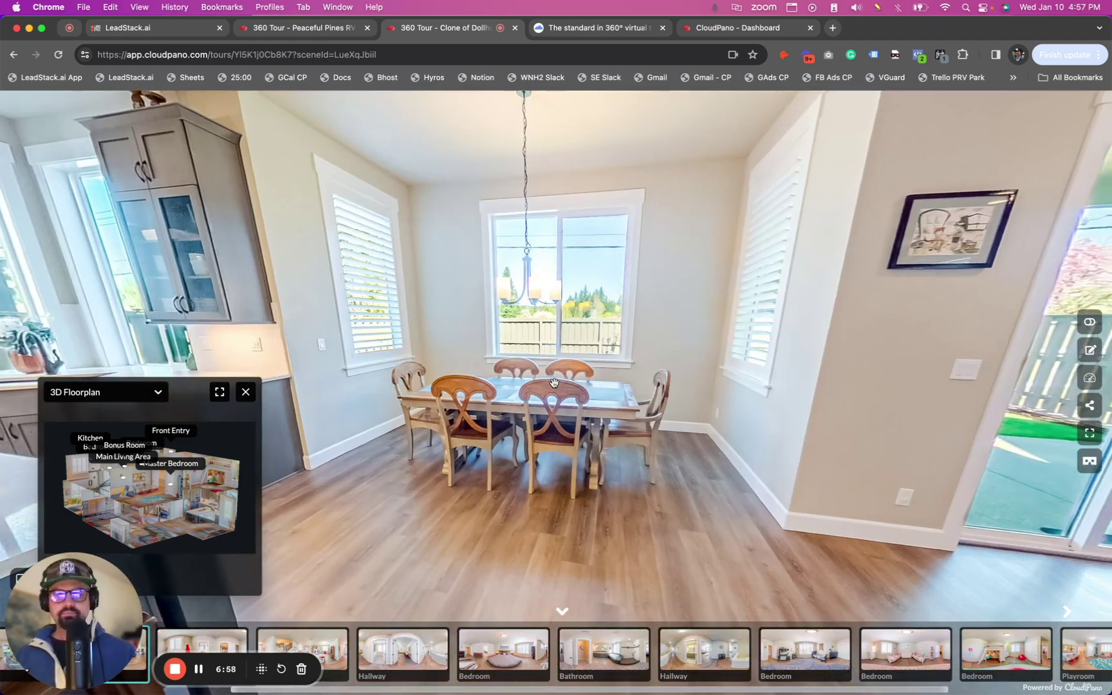
pyautogui.moveTo(554, 382); pyautogui.dragTo(708, 277)
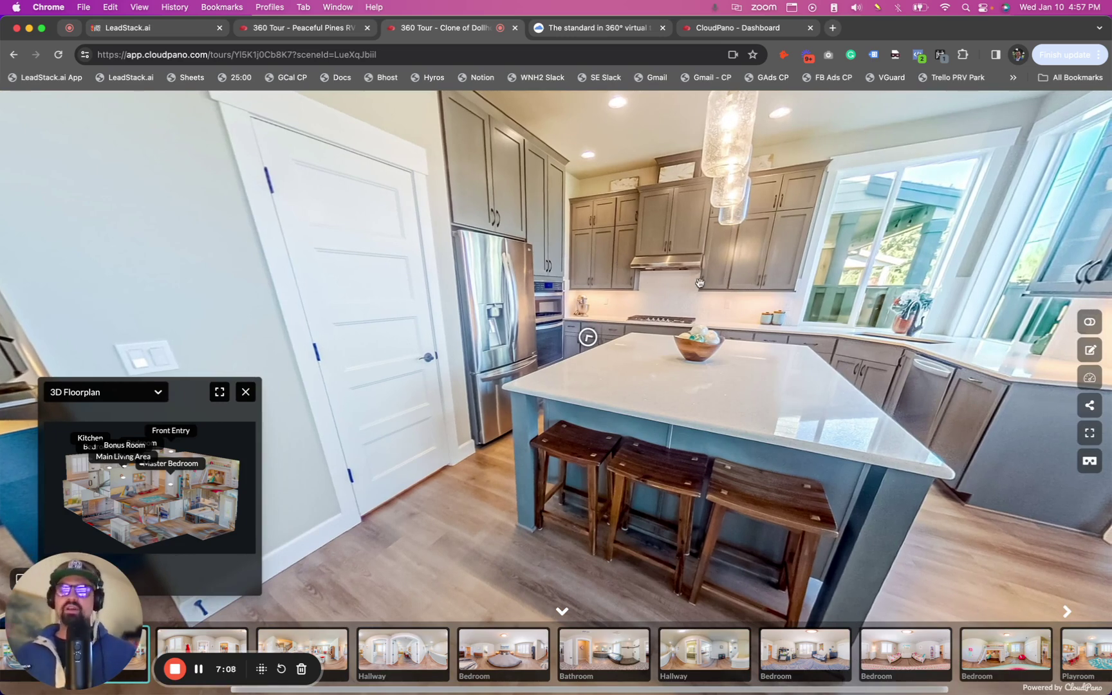
# - Switch to the homepage tab, scroll through its sections, and return to the top
pyautogui.click(565, 29)
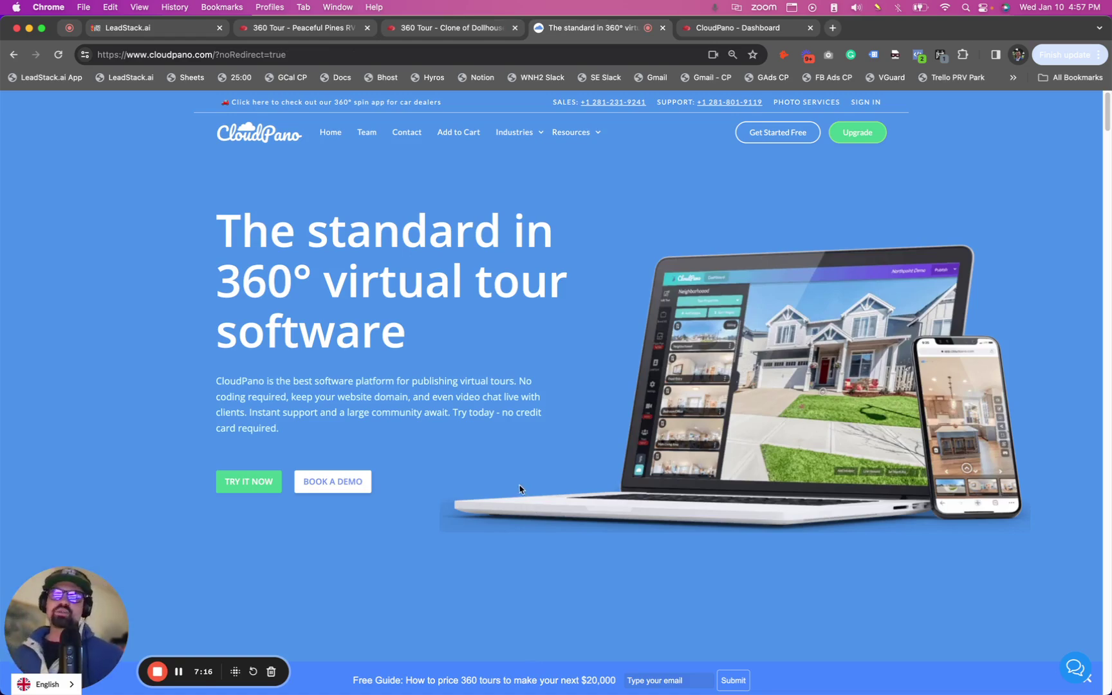
pyautogui.scroll(-20, 520, 489)
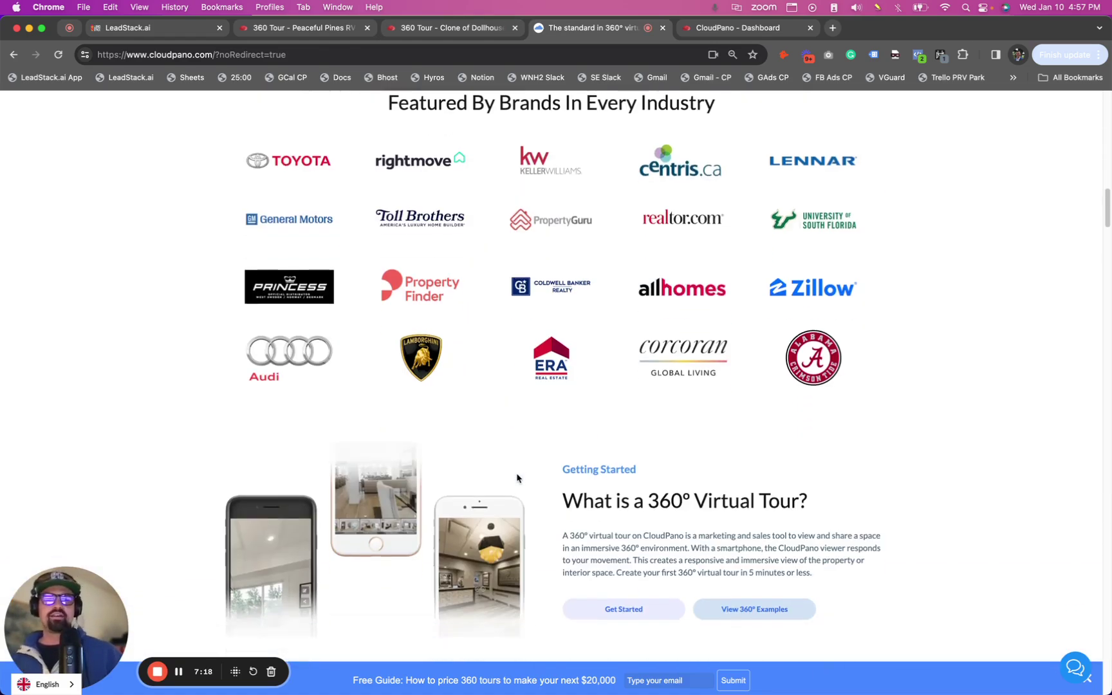
pyautogui.scroll(-15, 517, 478)
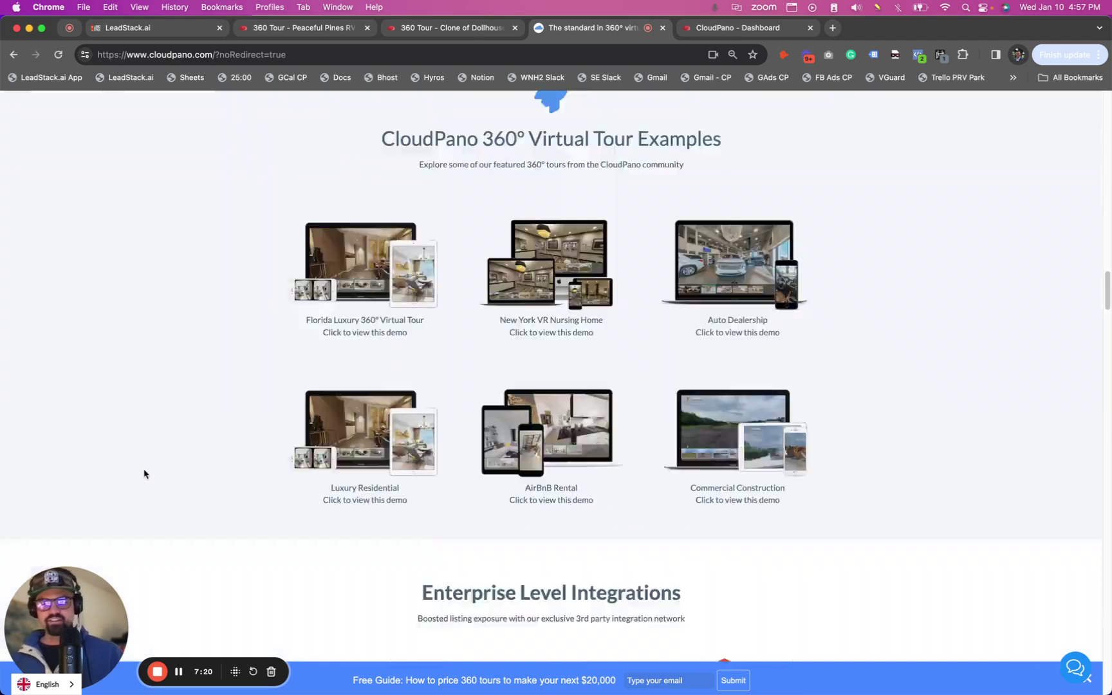
pyautogui.scroll(-10, 145, 474)
pyautogui.scroll(7, 258, 508)
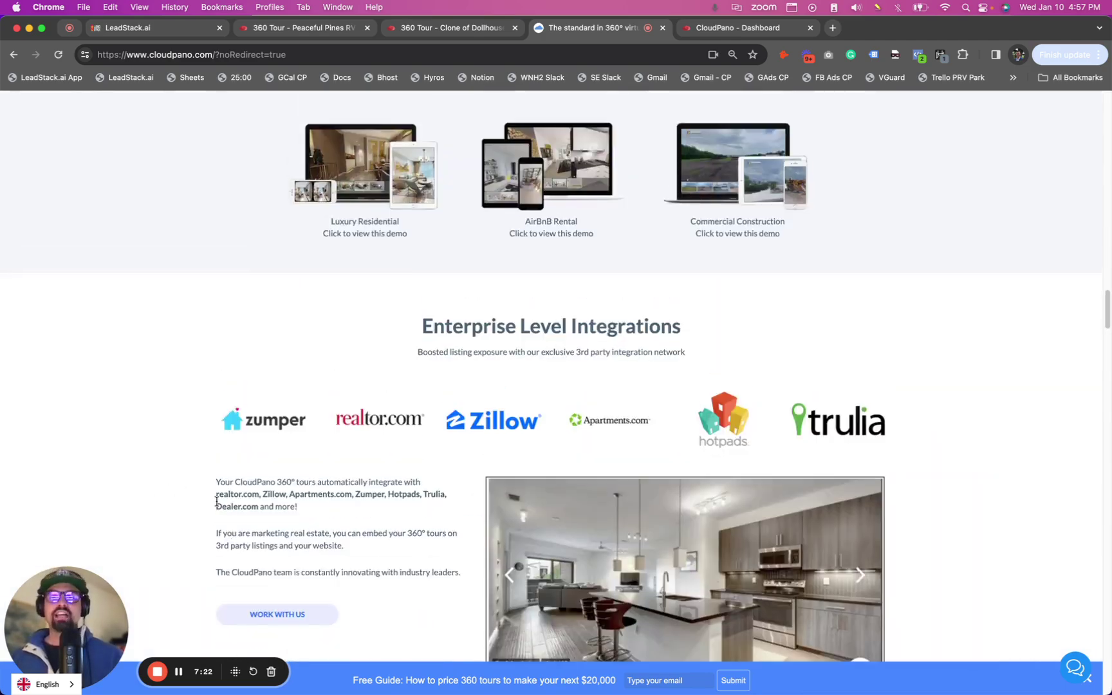
pyautogui.scroll(-15, 219, 502)
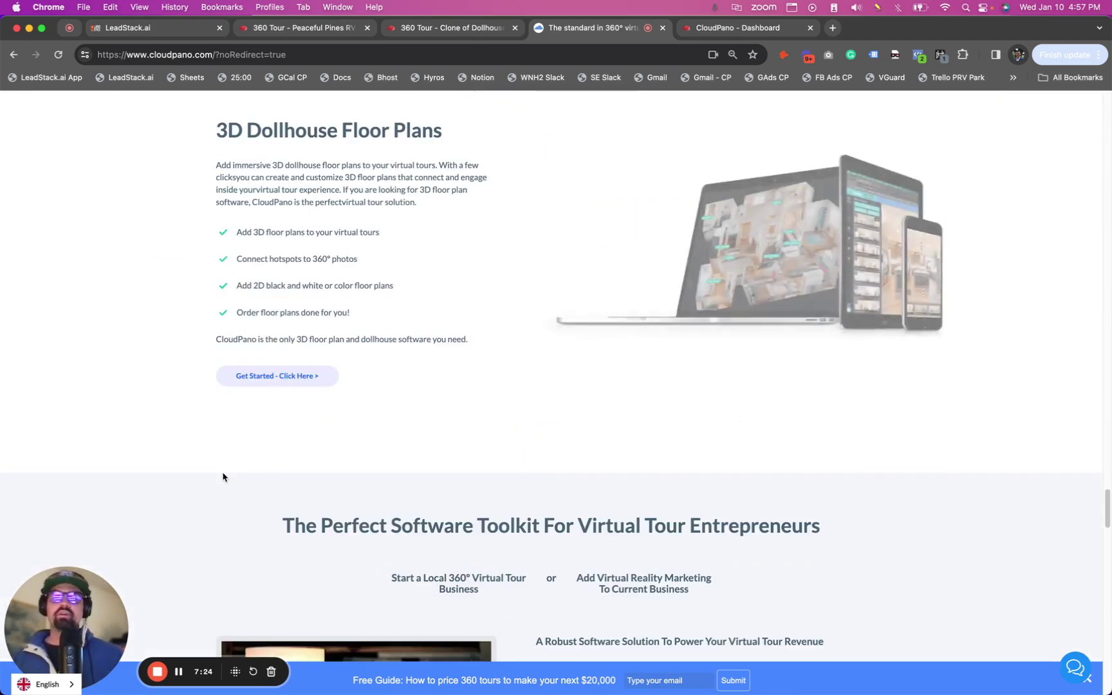
pyautogui.scroll(-10, 212, 460)
pyautogui.scroll(8, 207, 446)
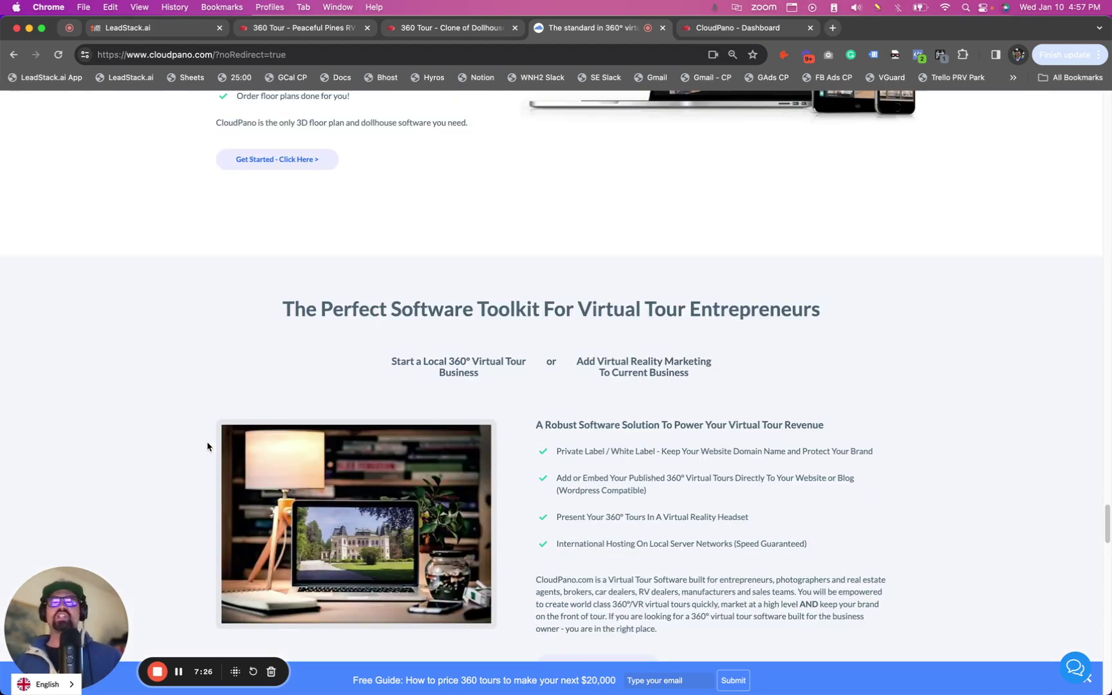
pyautogui.scroll(15, 209, 444)
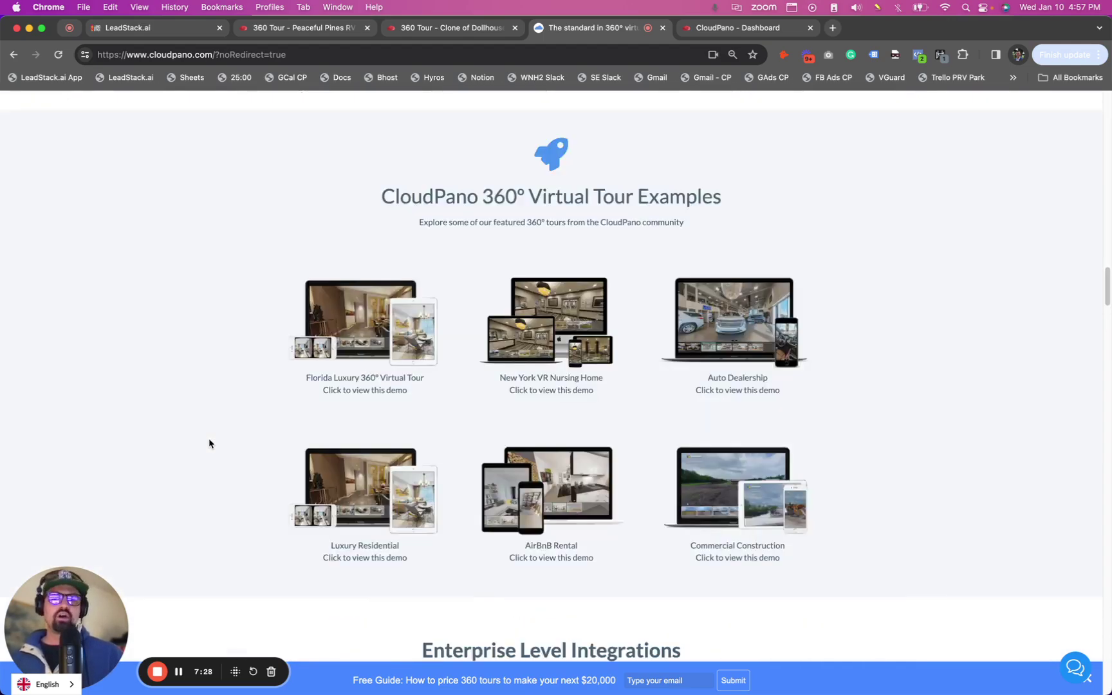
pyautogui.scroll(15, 209, 444)
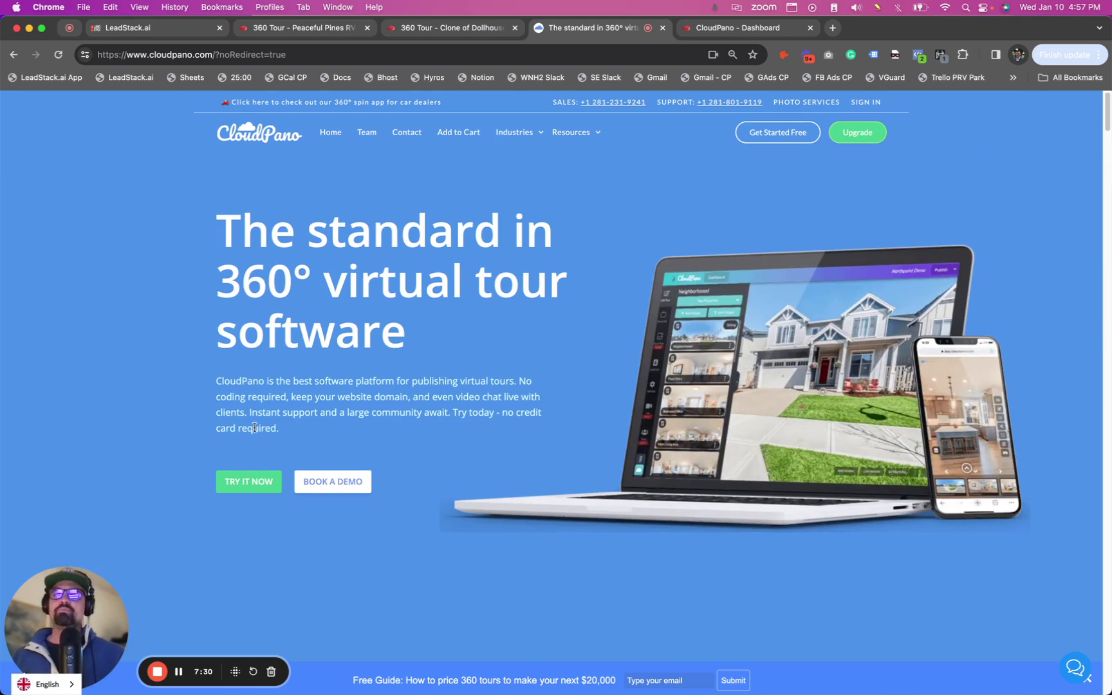